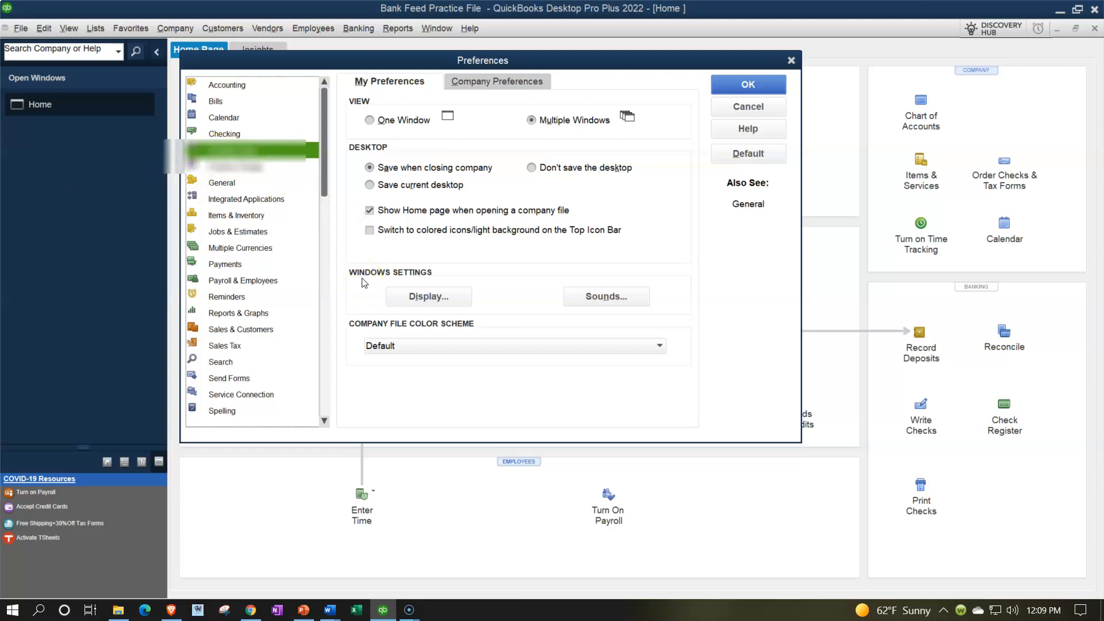
Check the Windows display scaling options from the desktop view preferences, keep 125%, and close Preferences.
left_click(402, 296)
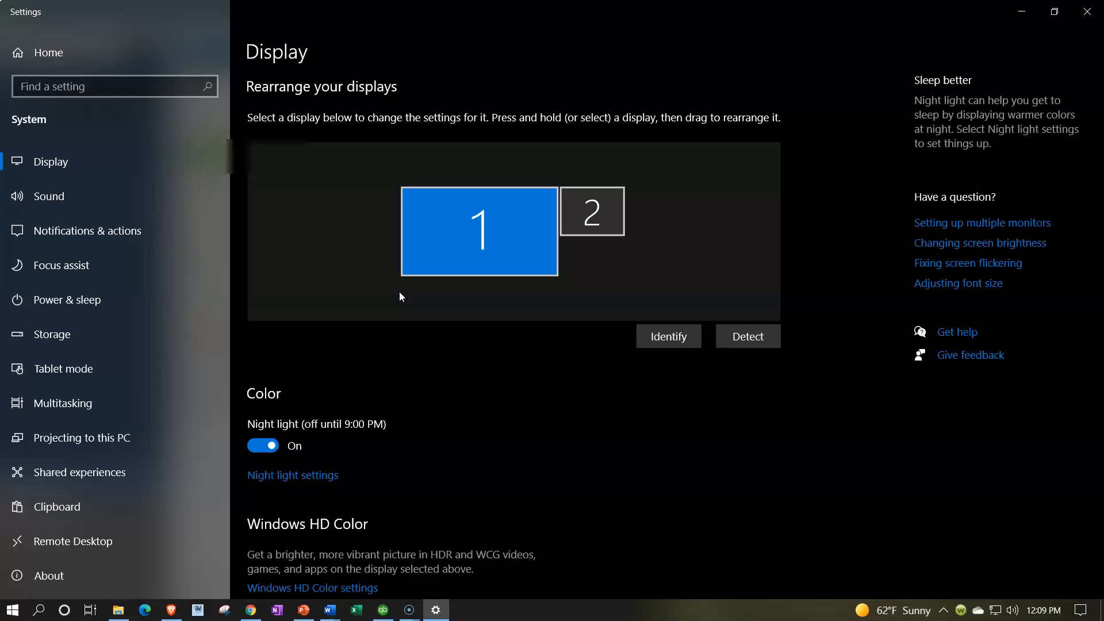
scroll(399, 292, "down", 5)
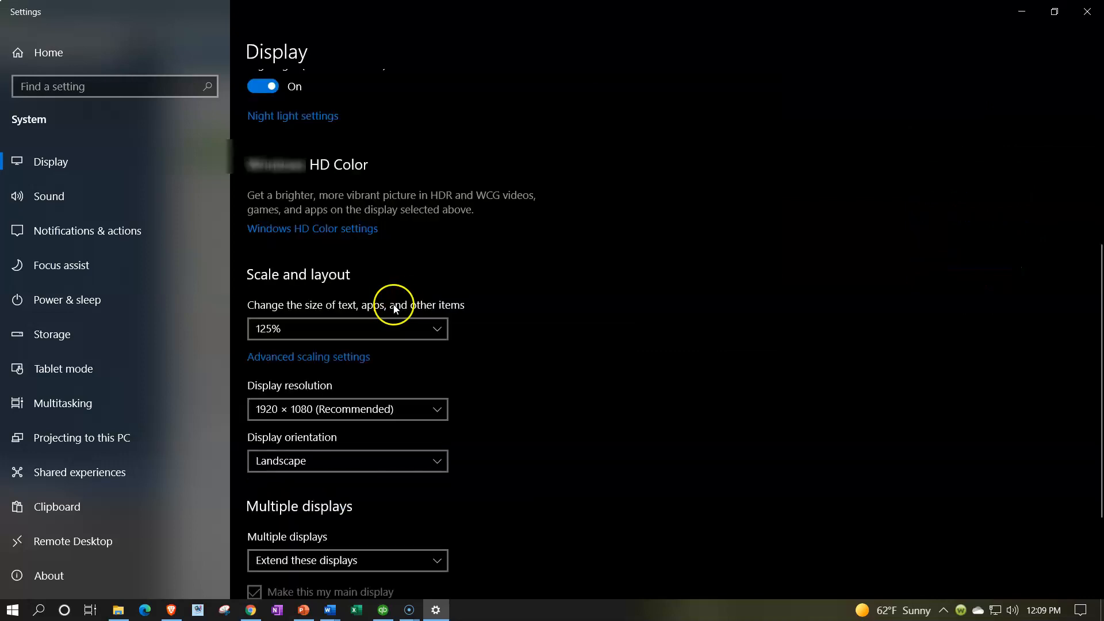
left_click(378, 337)
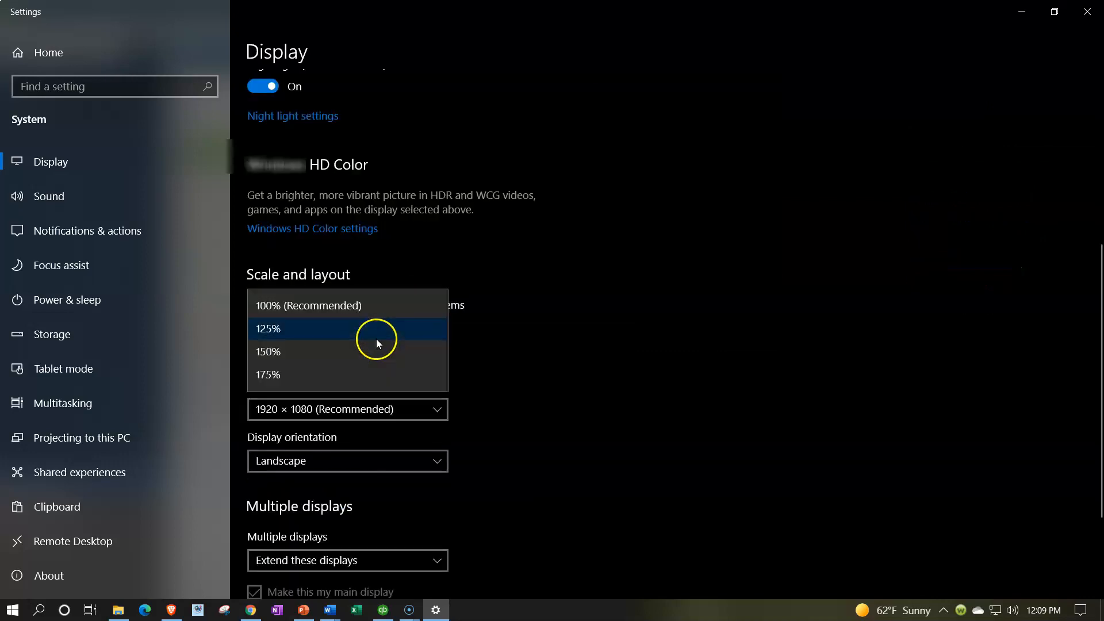
left_click(306, 338)
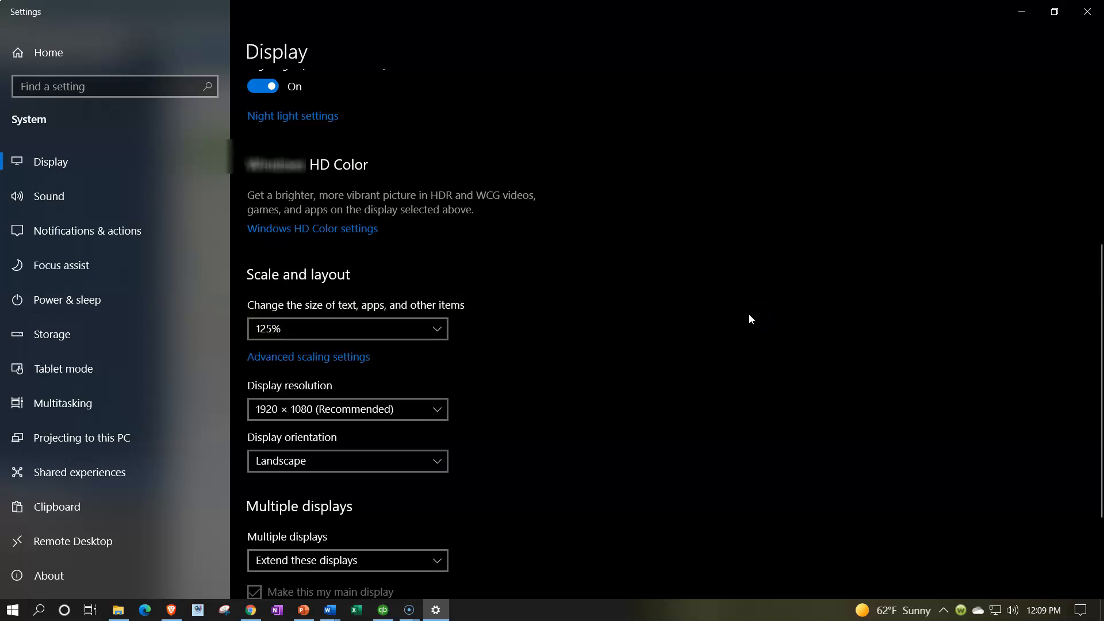
left_click(1083, 16)
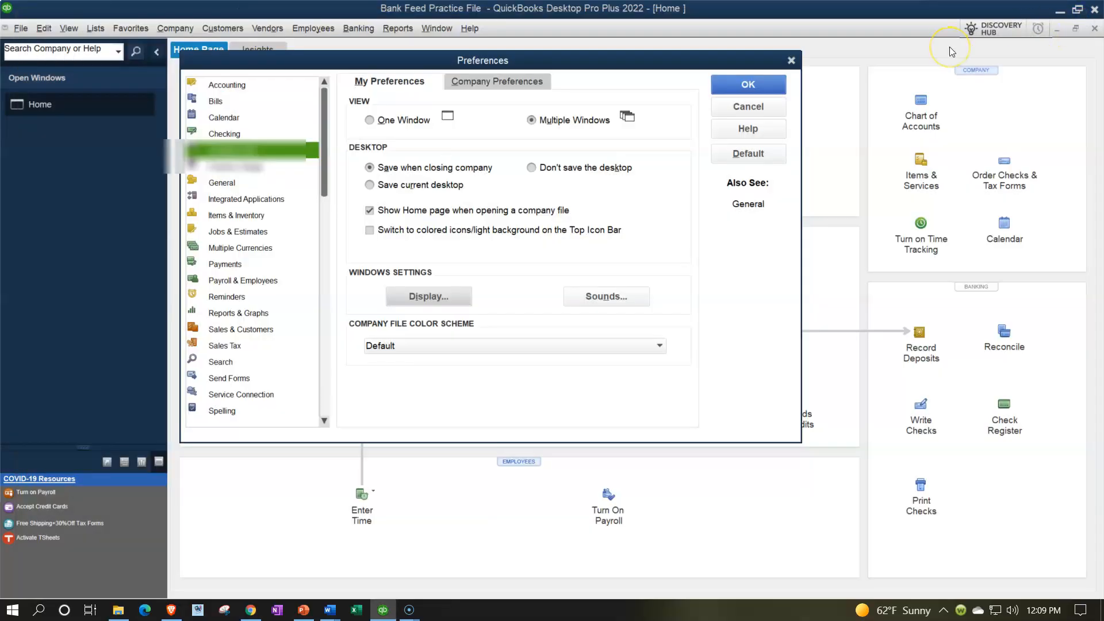
left_click(791, 60)
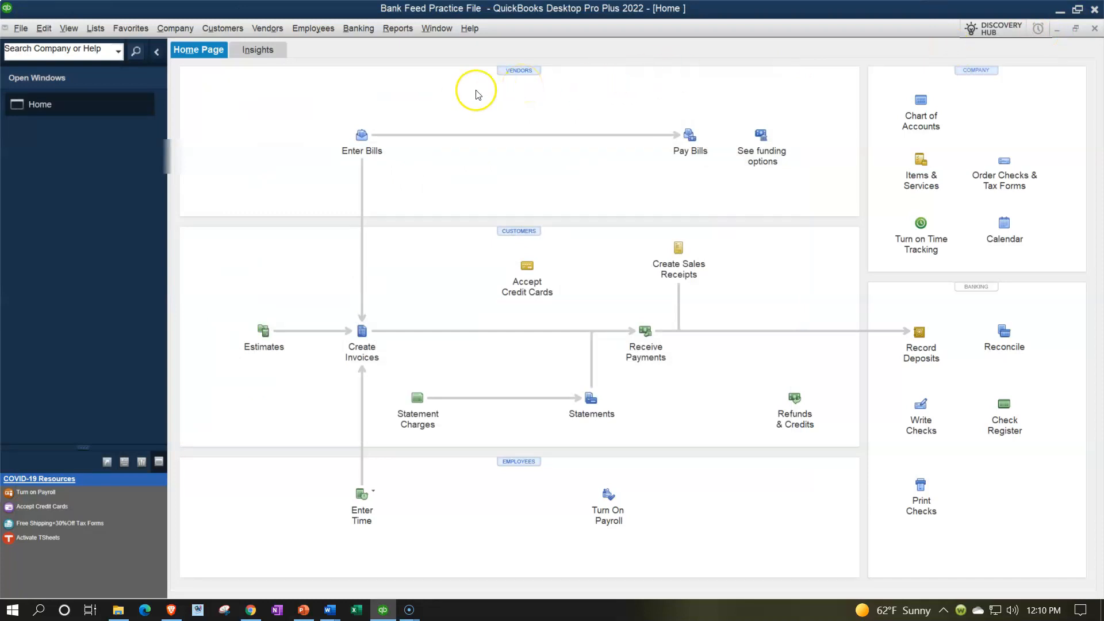
Open the Bank Feeds Center in a maximized window and look through the unrecognized checking transactions.
left_click(362, 38)
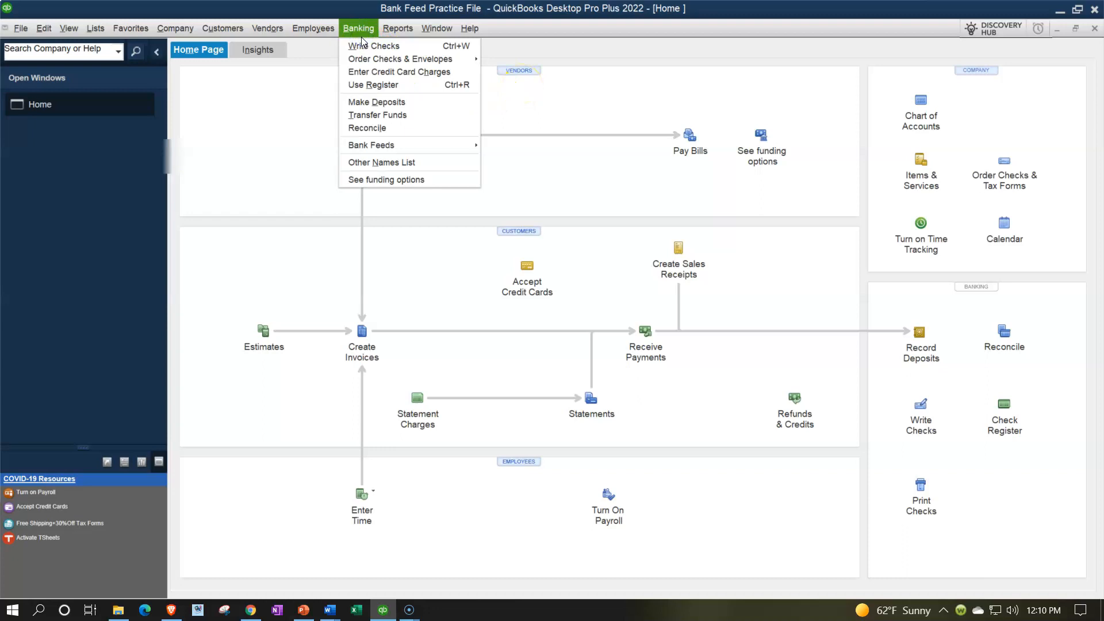
mouse_move(398, 144)
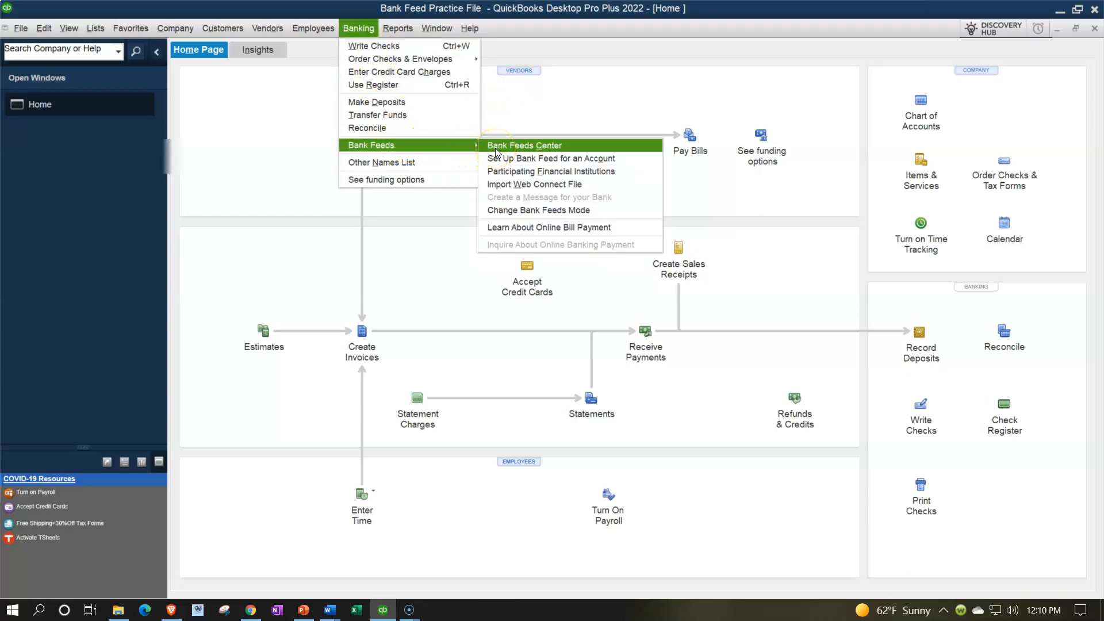
left_click(559, 151)
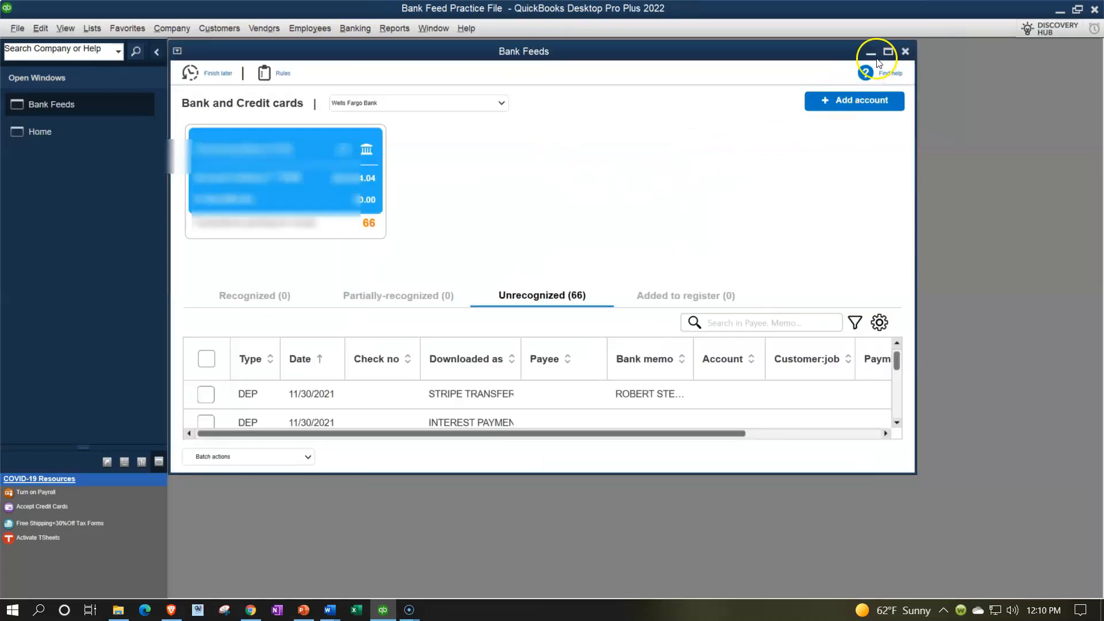
left_click(888, 52)
left_click(374, 175)
left_click(423, 163)
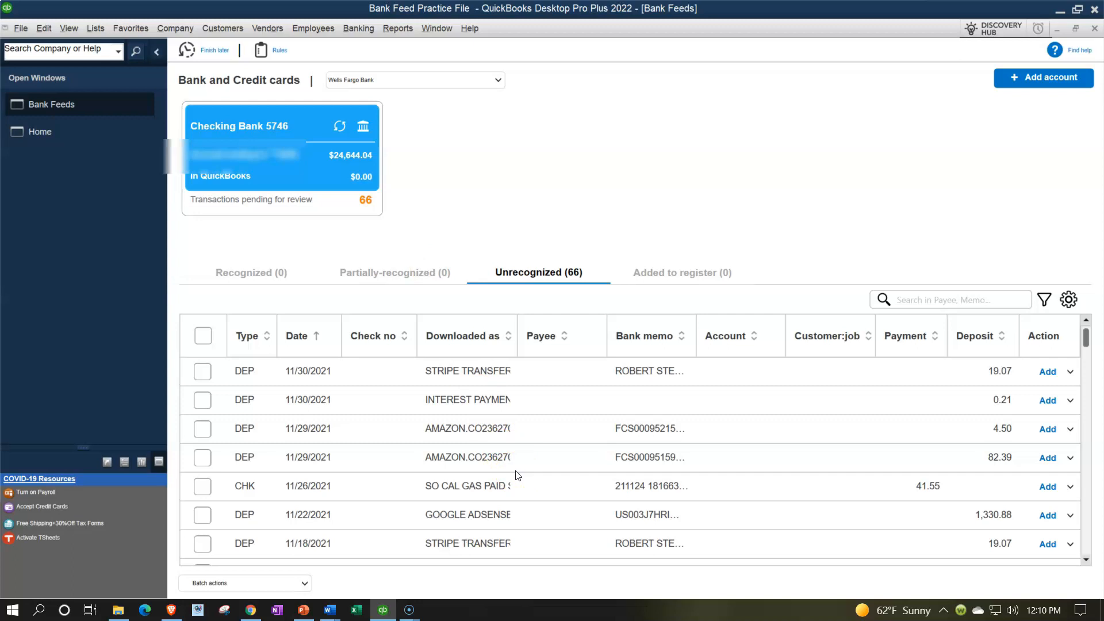
scroll(518, 475, "down", 5)
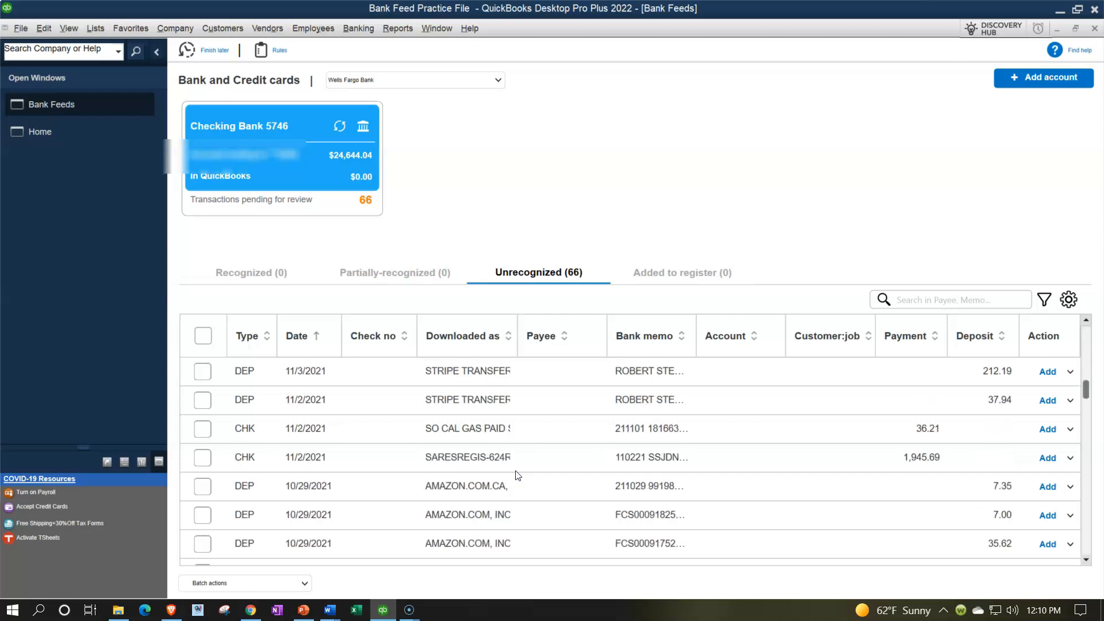
scroll(519, 475, "up", 5)
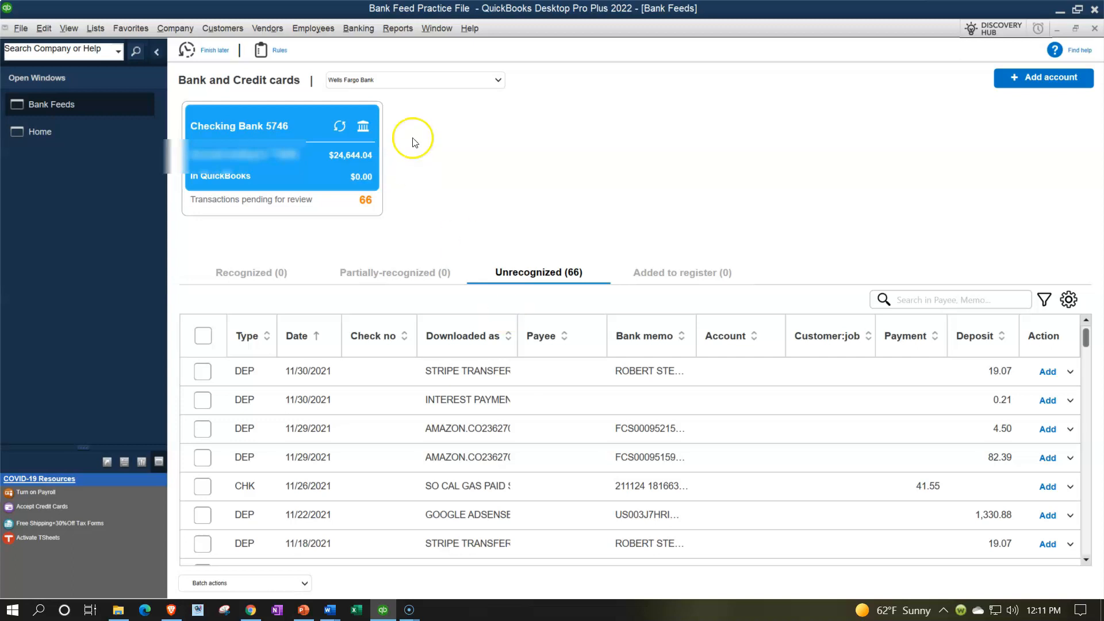
Run the Trial Balance report for the period 01/02/2001 to 12/31/2021.
left_click(393, 32)
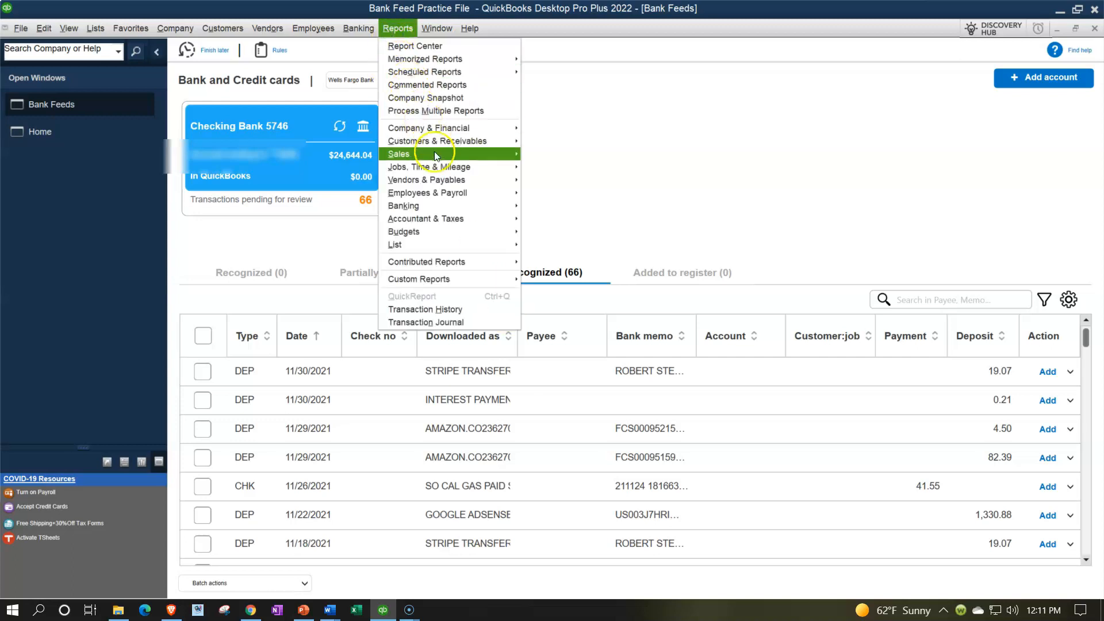
mouse_move(449, 222)
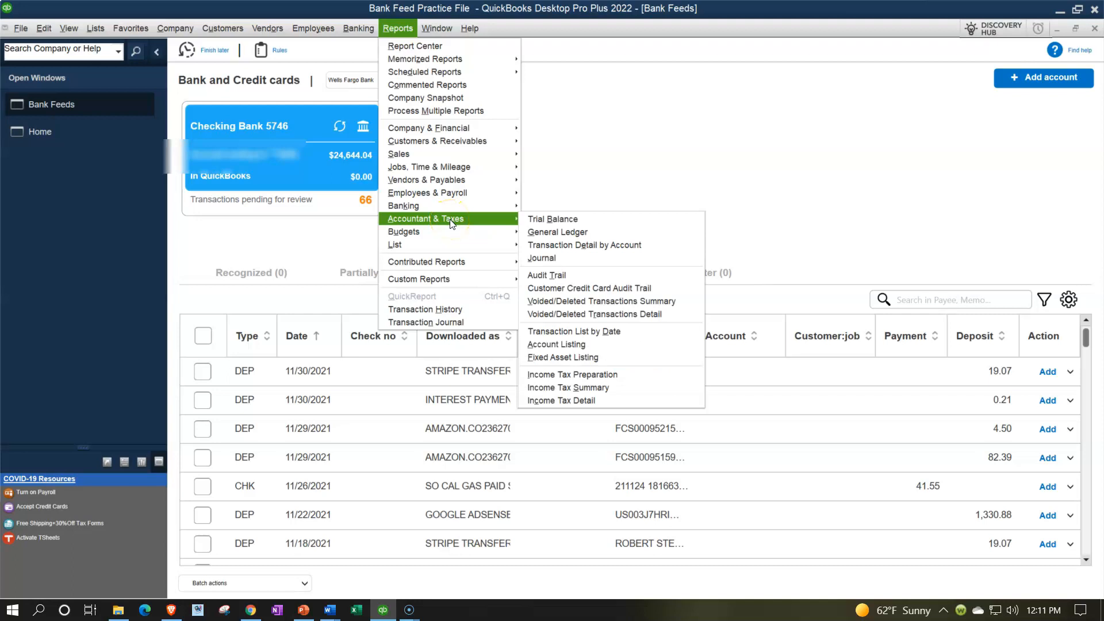
left_click(568, 224)
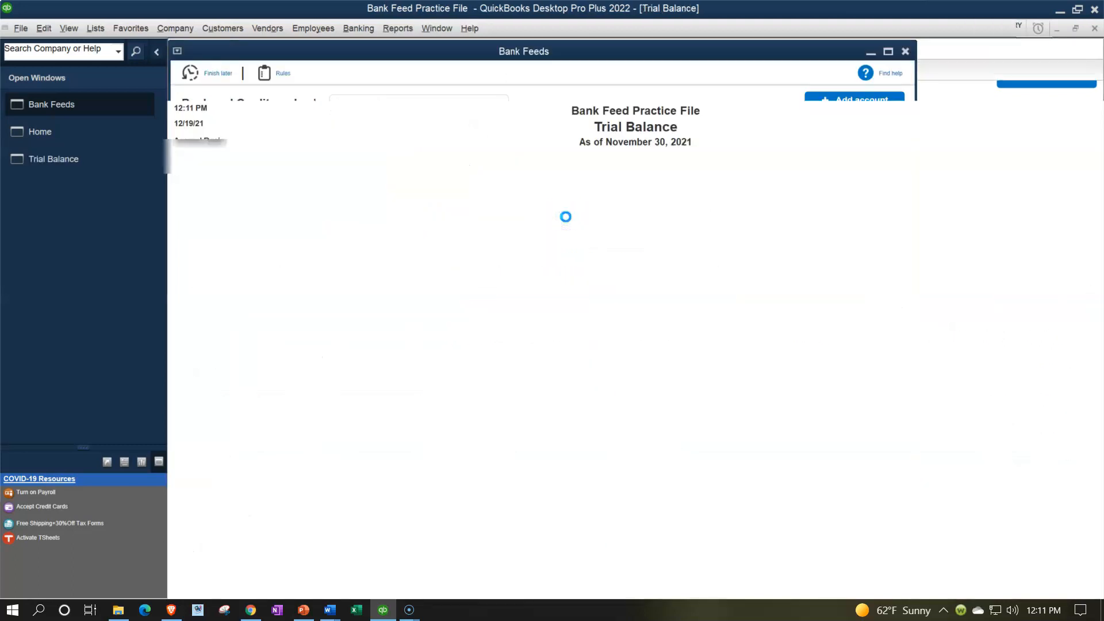
key("Tab")
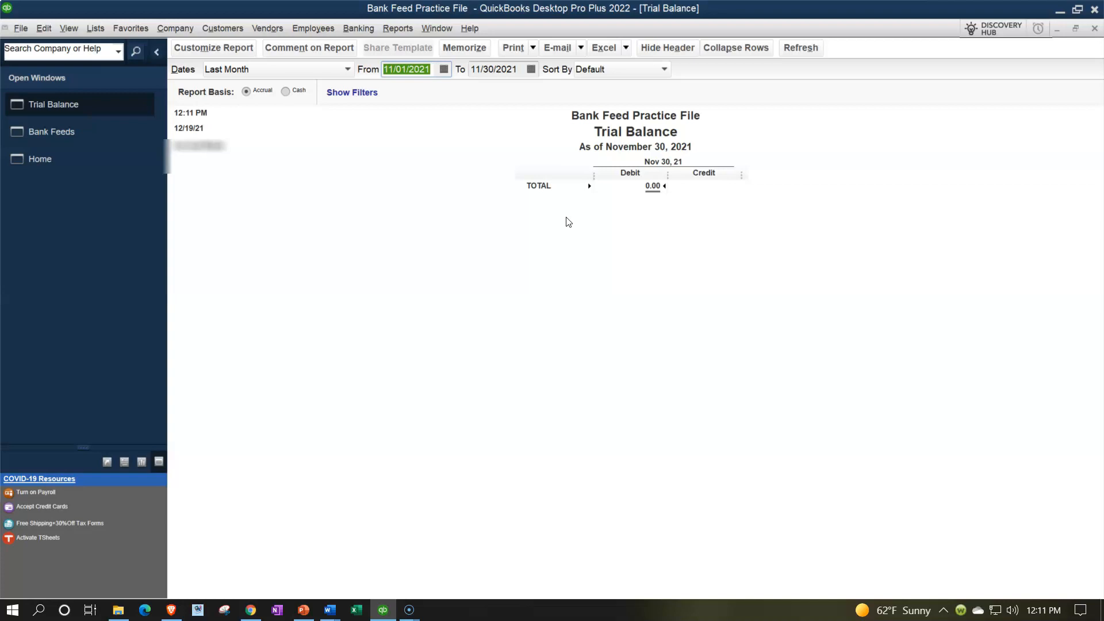
type("1/2/01")
key("Tab")
type("12/31/21")
key("Tab")
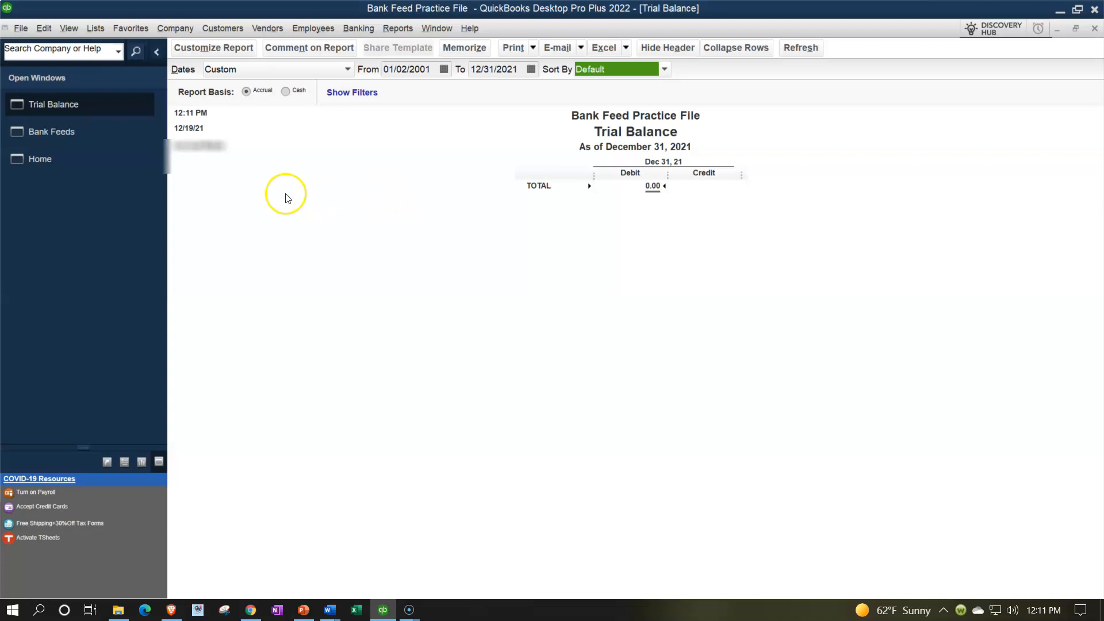
Return to the Bank Feeds window and collapse the Open Windows pane to review the transactions in a wider list.
left_click(83, 141)
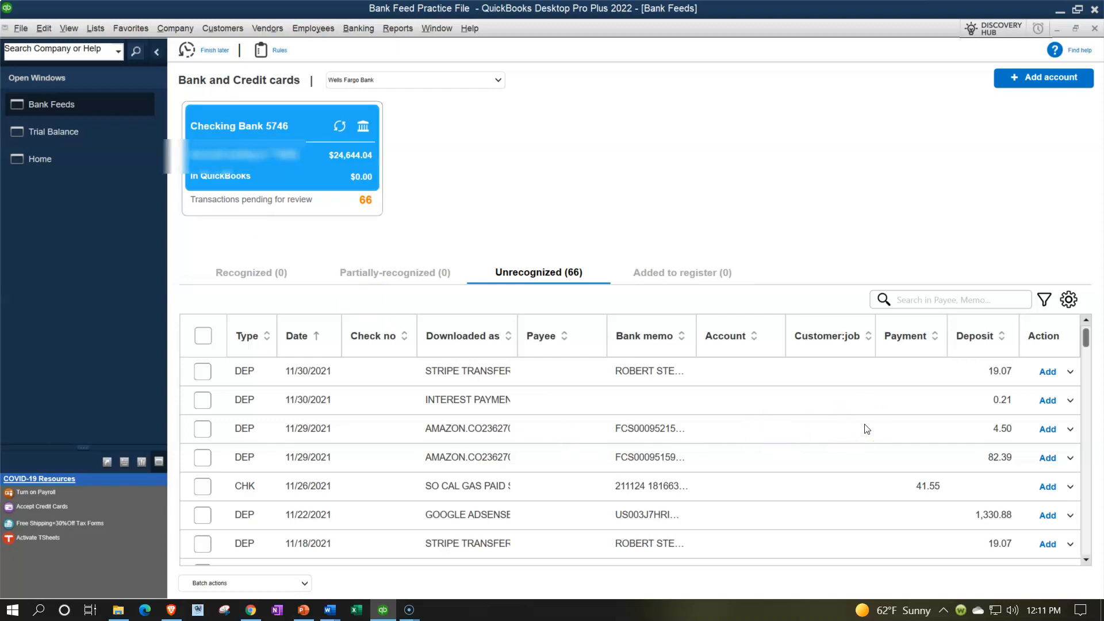
left_click(158, 56)
left_click(154, 121)
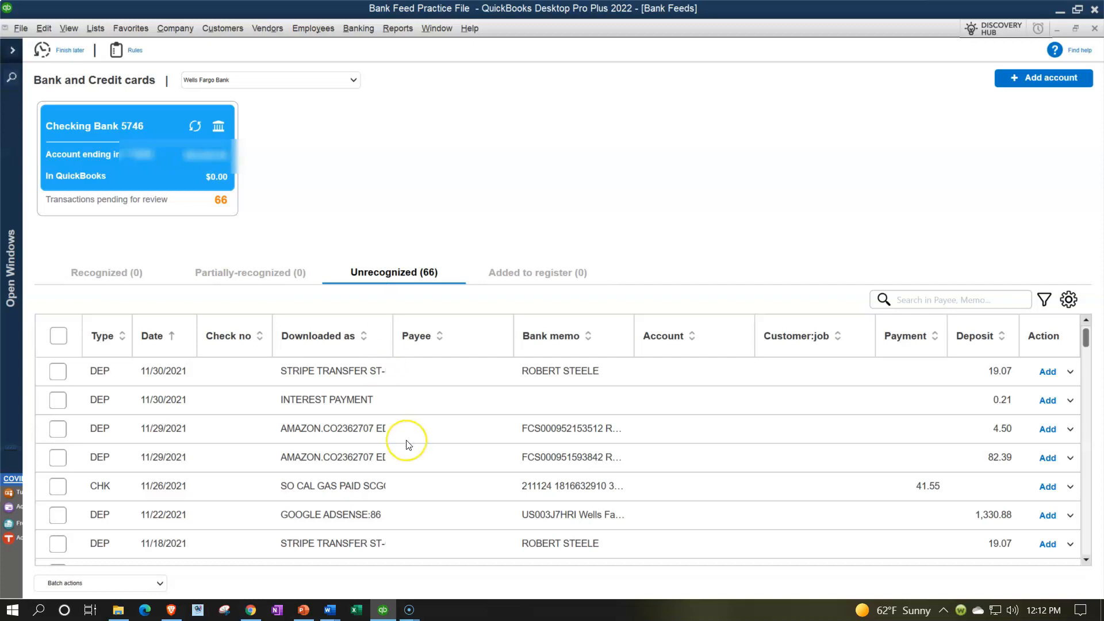
scroll(407, 444, "down", 2)
scroll(406, 444, "down", 1)
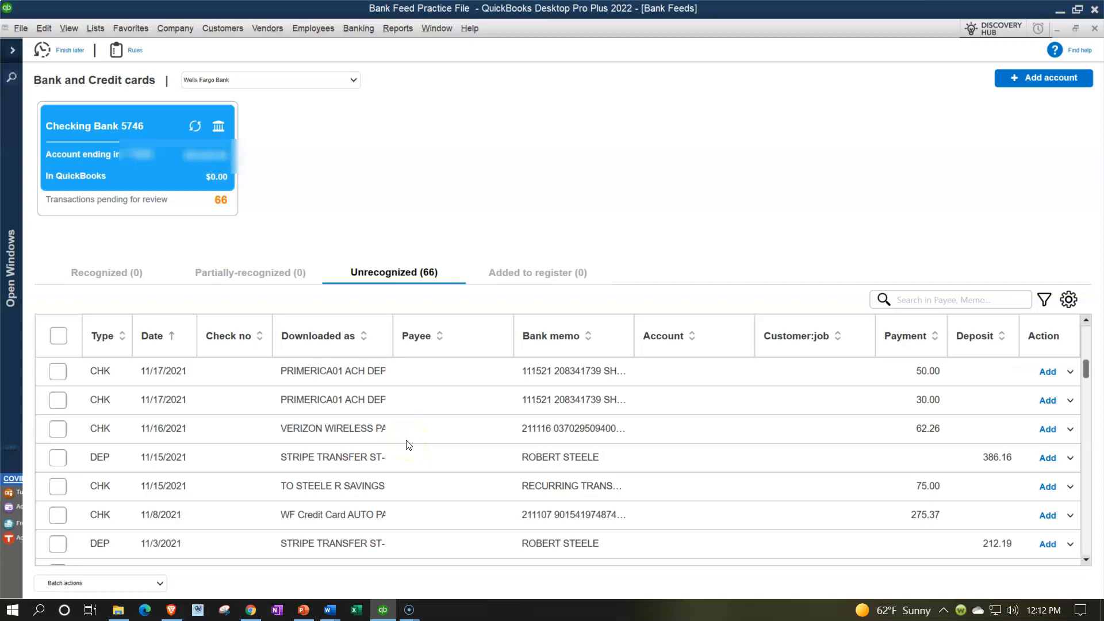
scroll(407, 444, "up", 3)
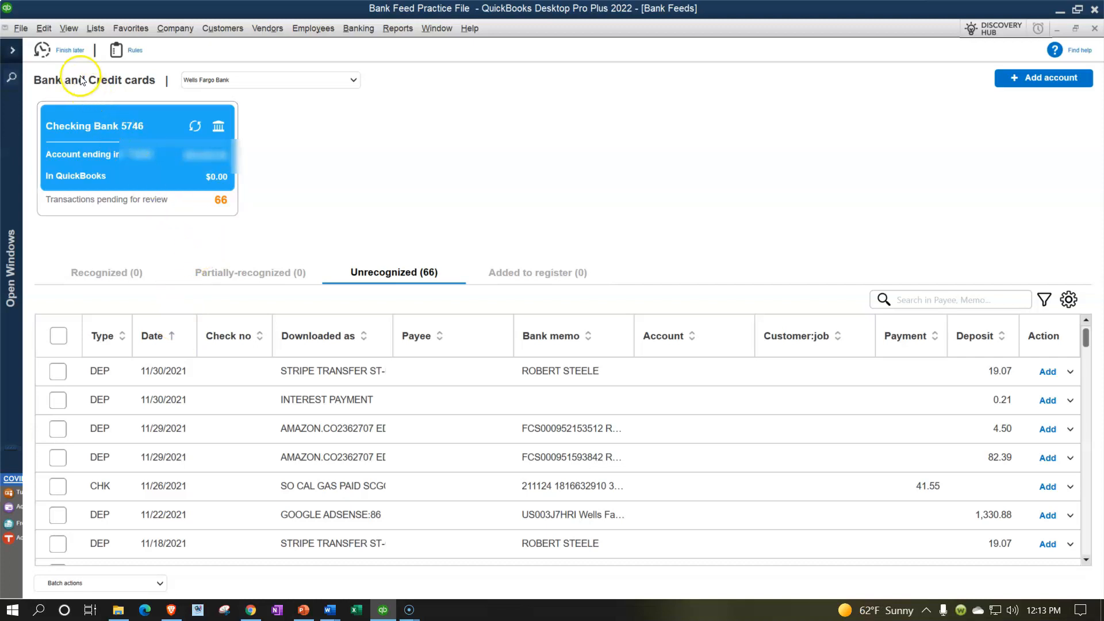
View the bank feed rules list and the banks available for the feed, keeping Wells Fargo Bank.
left_click(134, 56)
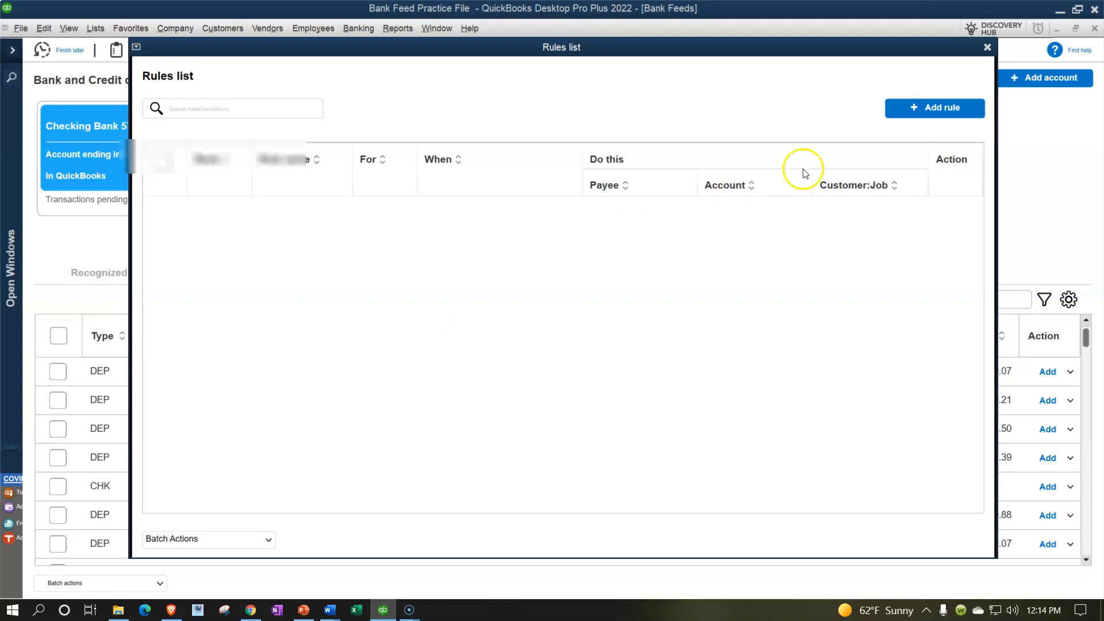
left_click(987, 49)
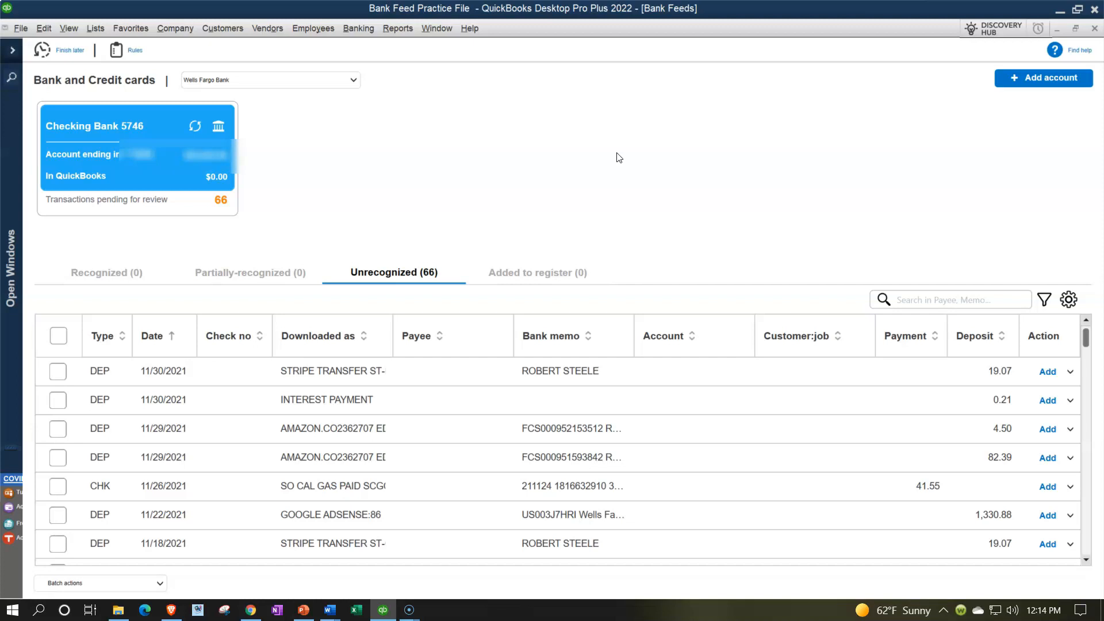
left_click(354, 78)
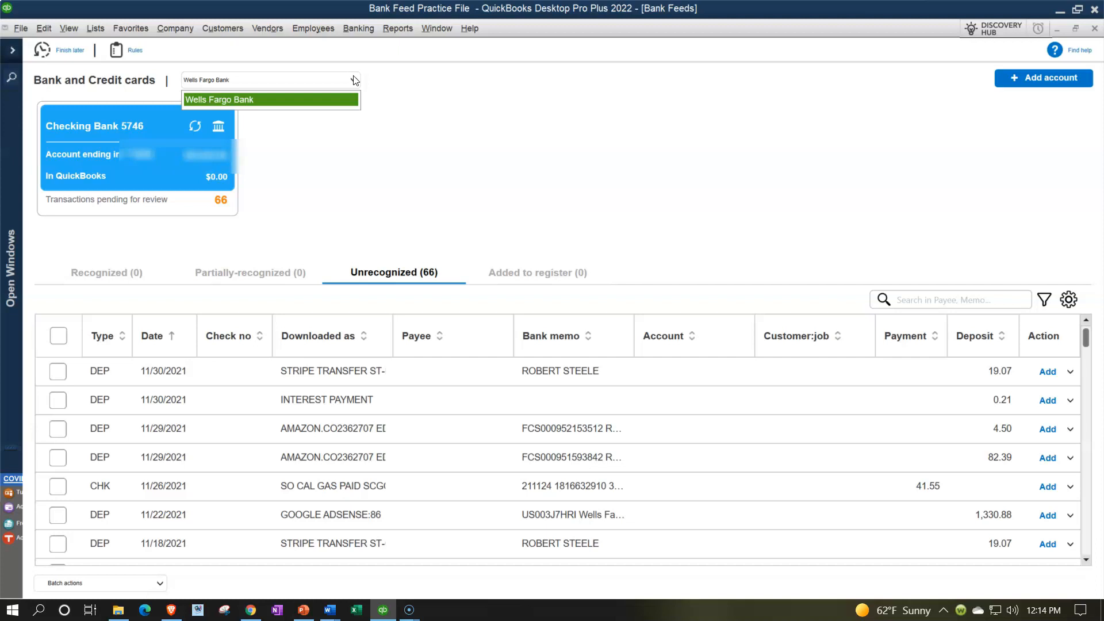
left_click(355, 81)
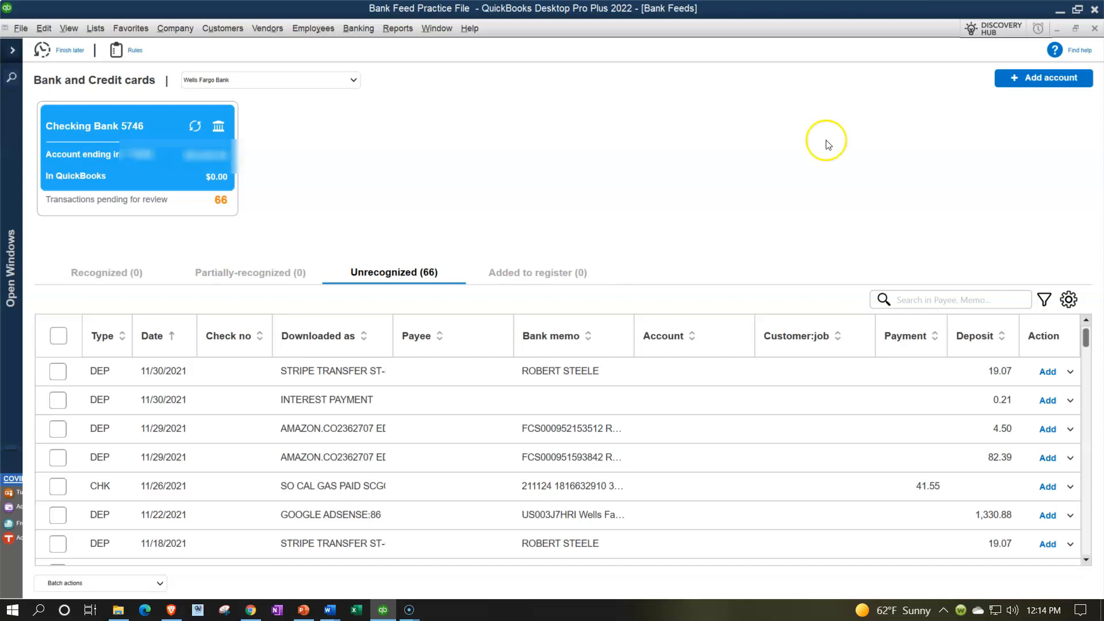
View the Chart of Accounts and close it to return to Bank Feeds.
left_click(96, 29)
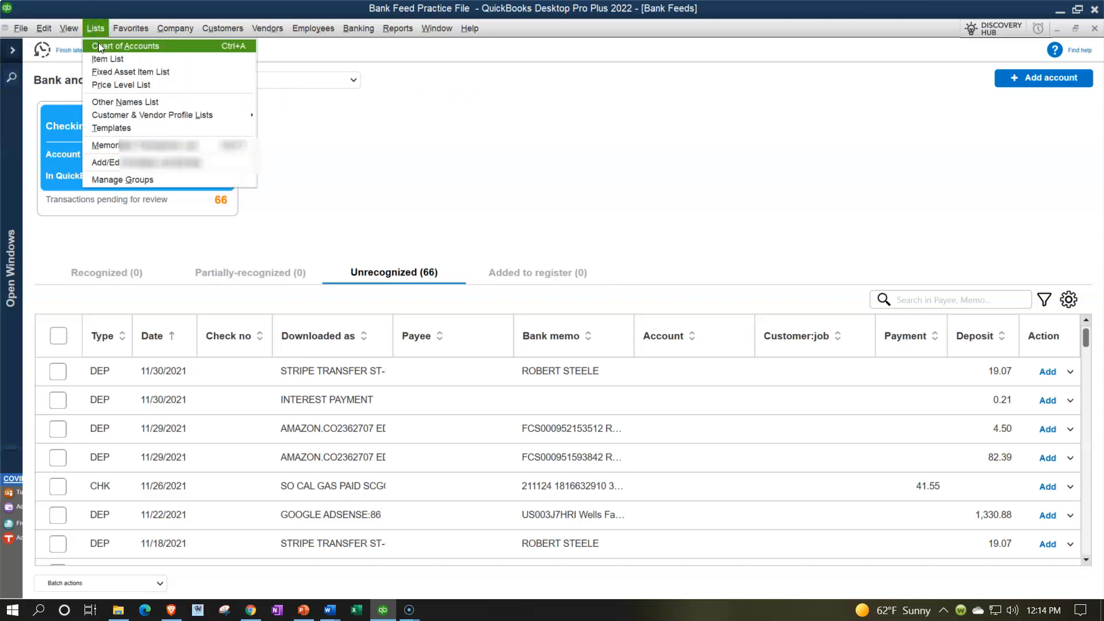
left_click(99, 44)
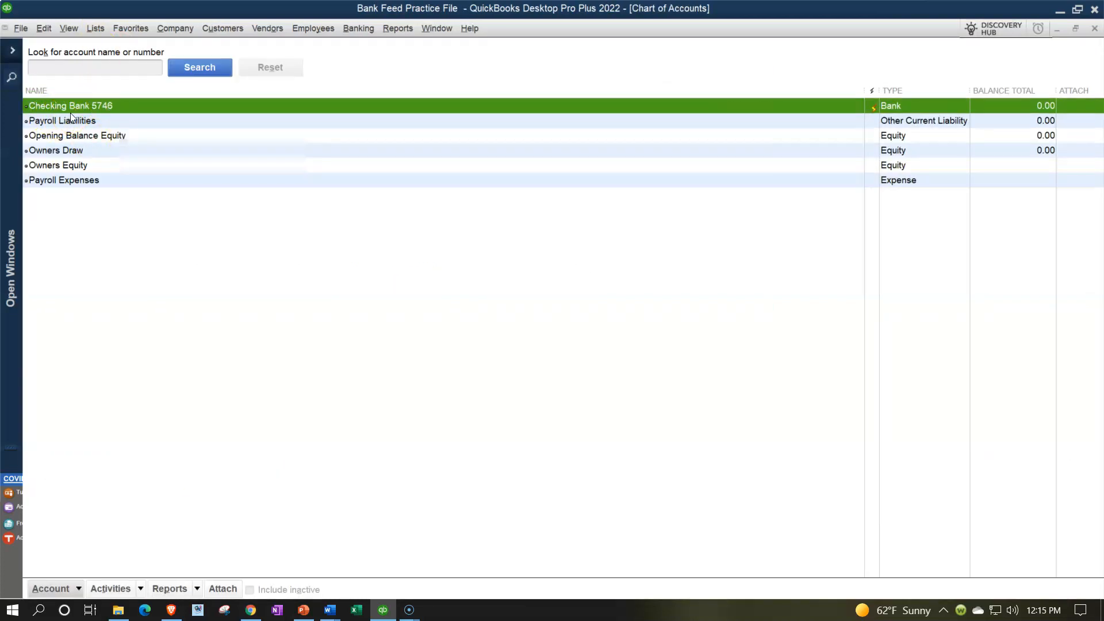
left_click(1095, 28)
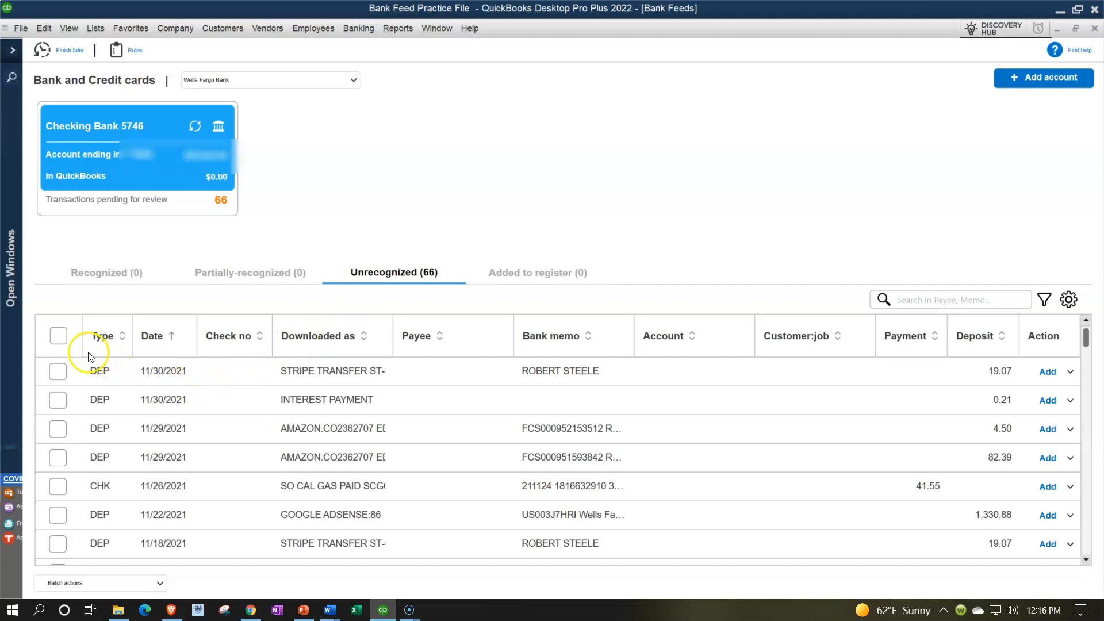
Try selecting all unrecognized transactions and only the first four as a range, and clear the selection.
left_click(57, 336)
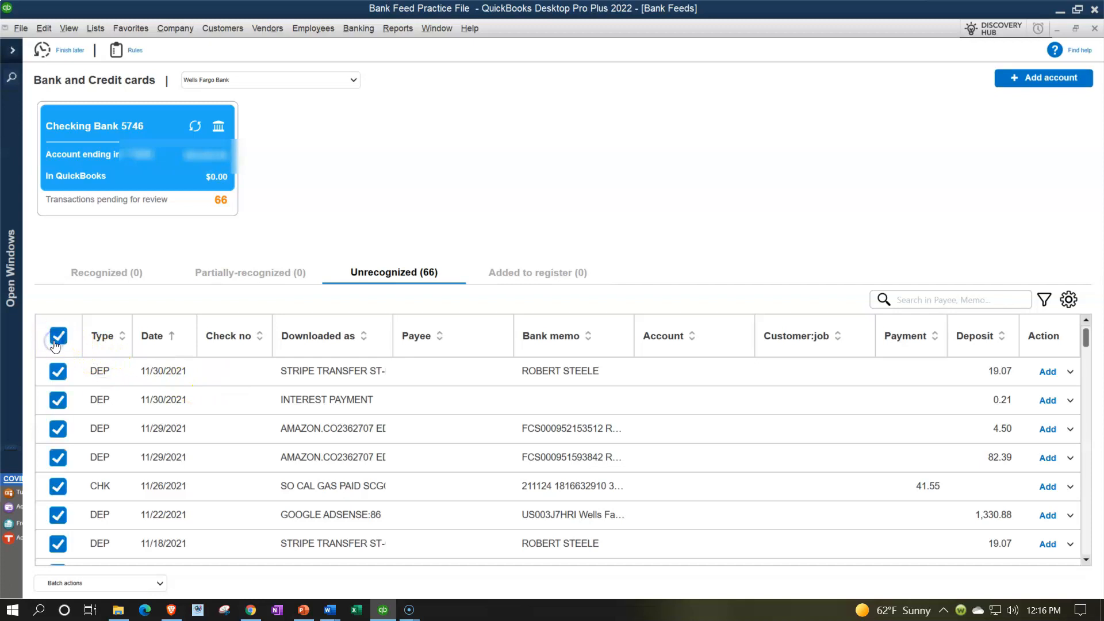
left_click(56, 339)
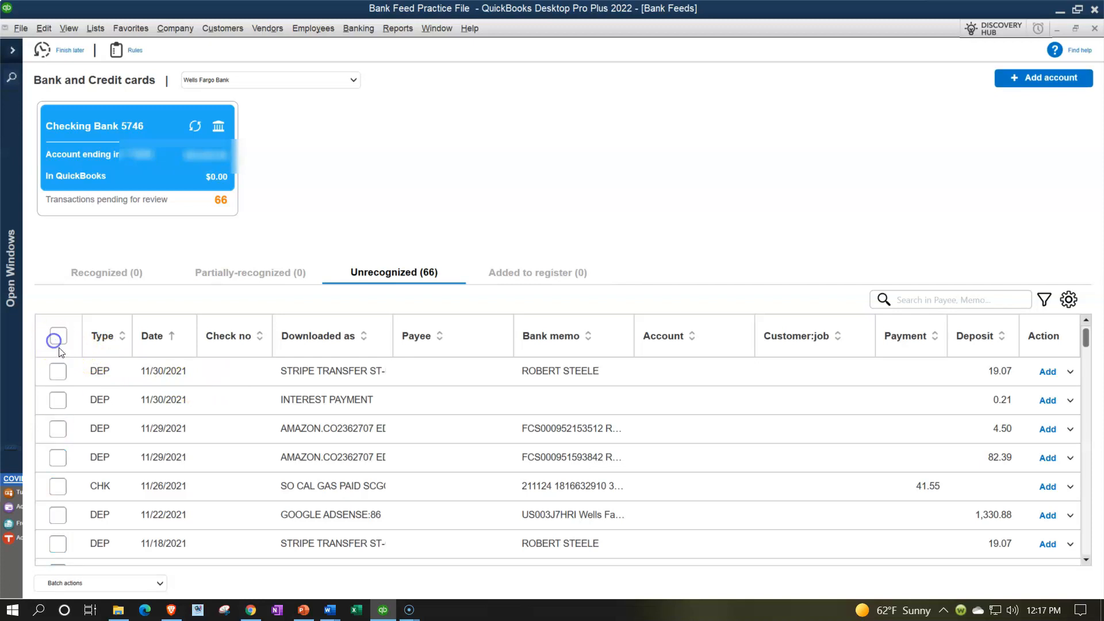
left_click(58, 375)
left_click(59, 460, "shift")
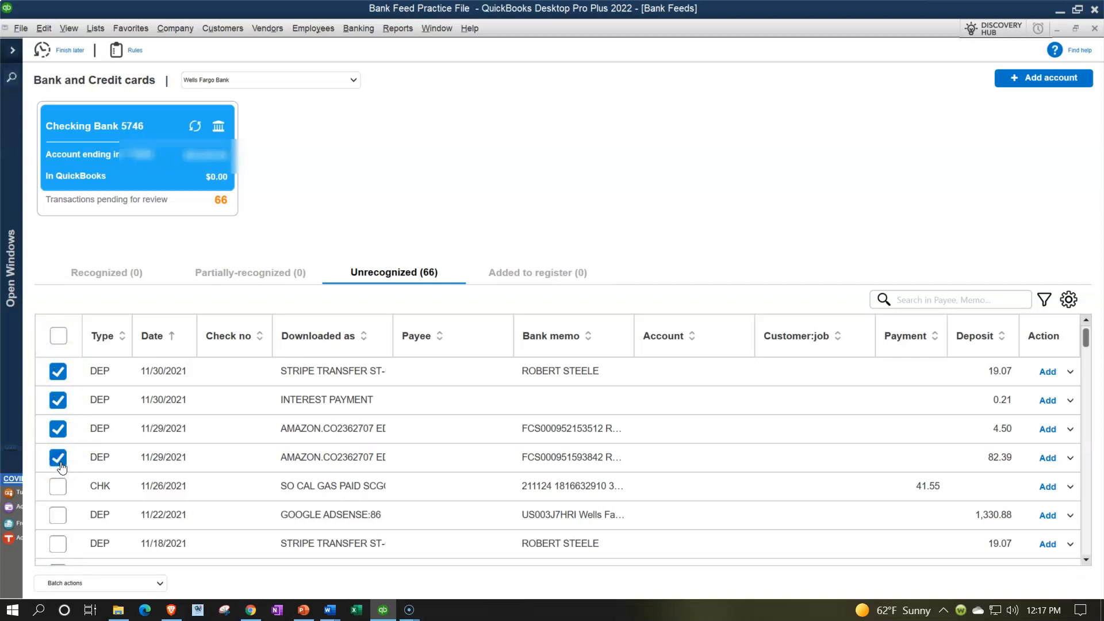
left_click(57, 336)
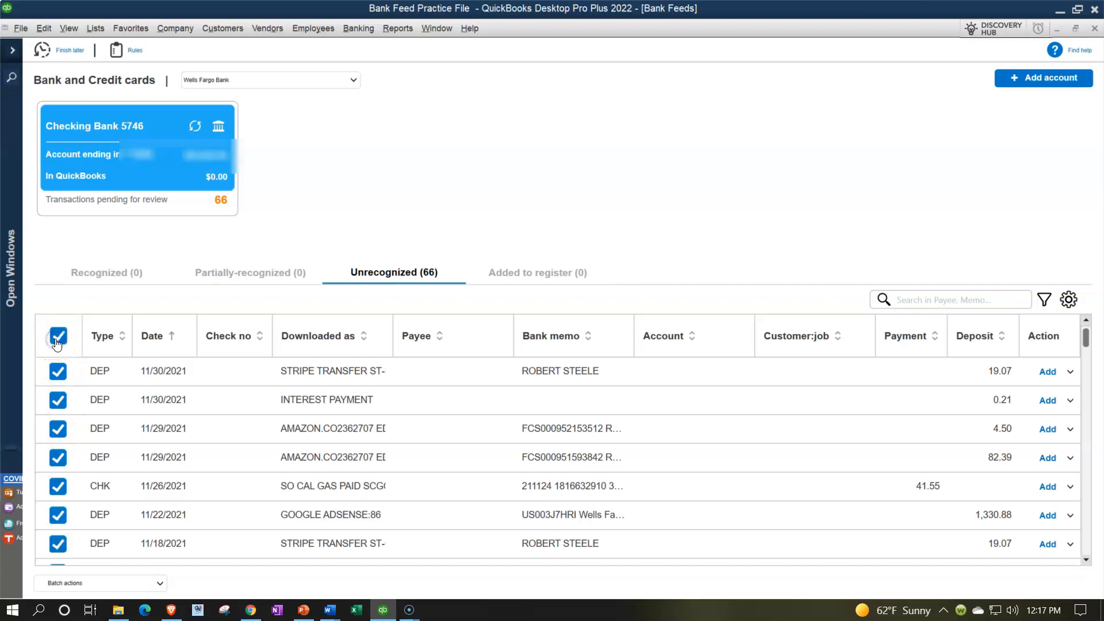
left_click(57, 340)
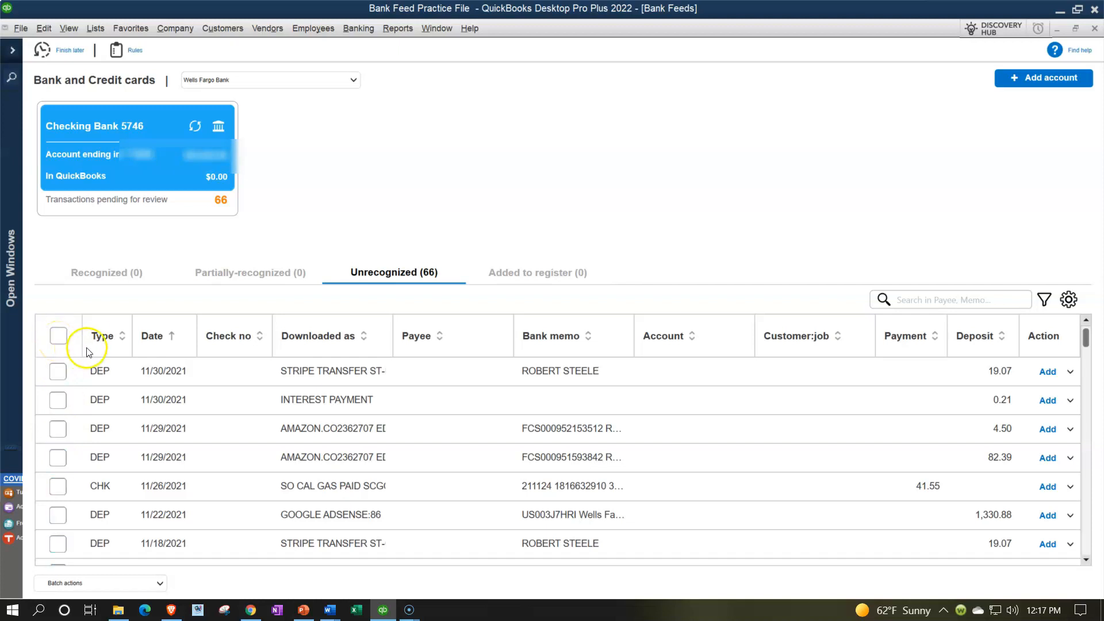
Browse the unrecognized transactions' types, and from the Home page view the Record Deposits and Write Checks forms, closing each one unsaved.
scroll(115, 386, "down", 2)
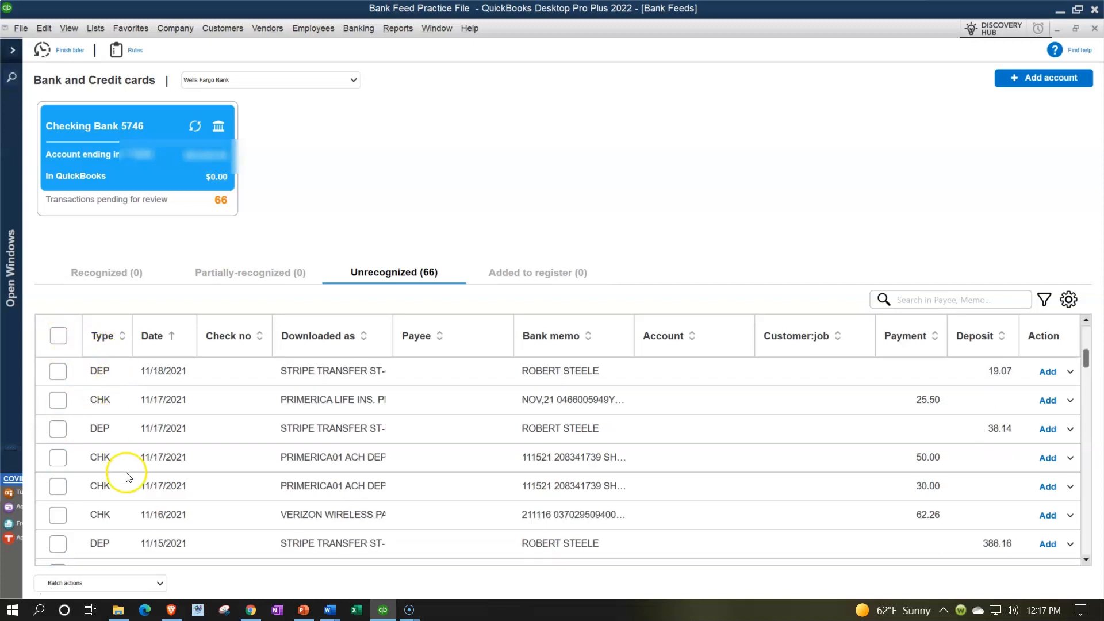
scroll(126, 476, "down", 7)
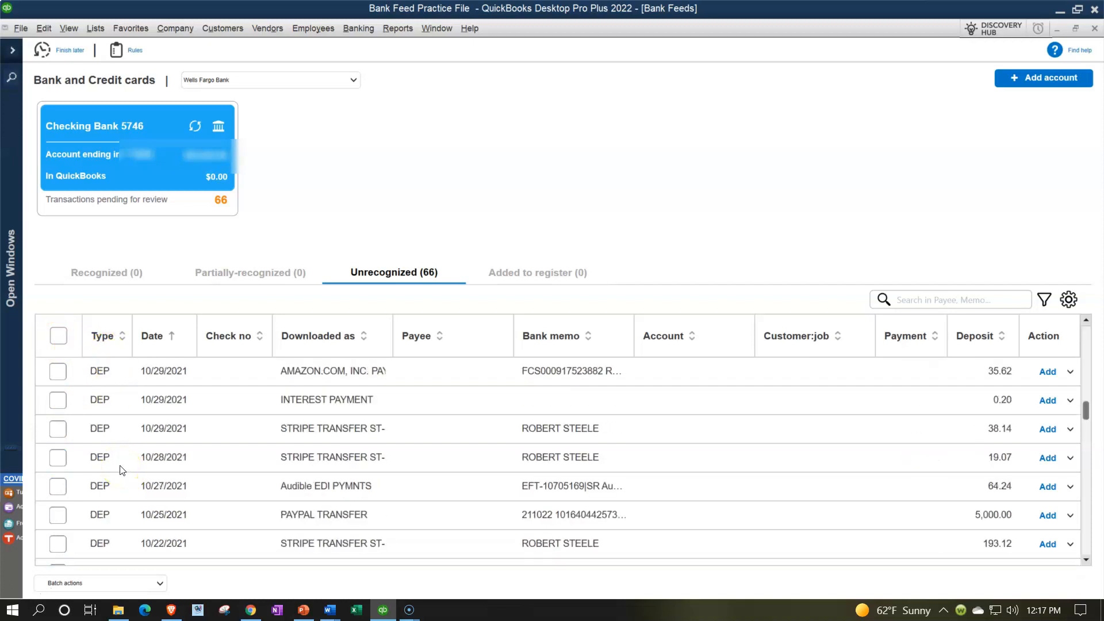
scroll(123, 470, "down", 5)
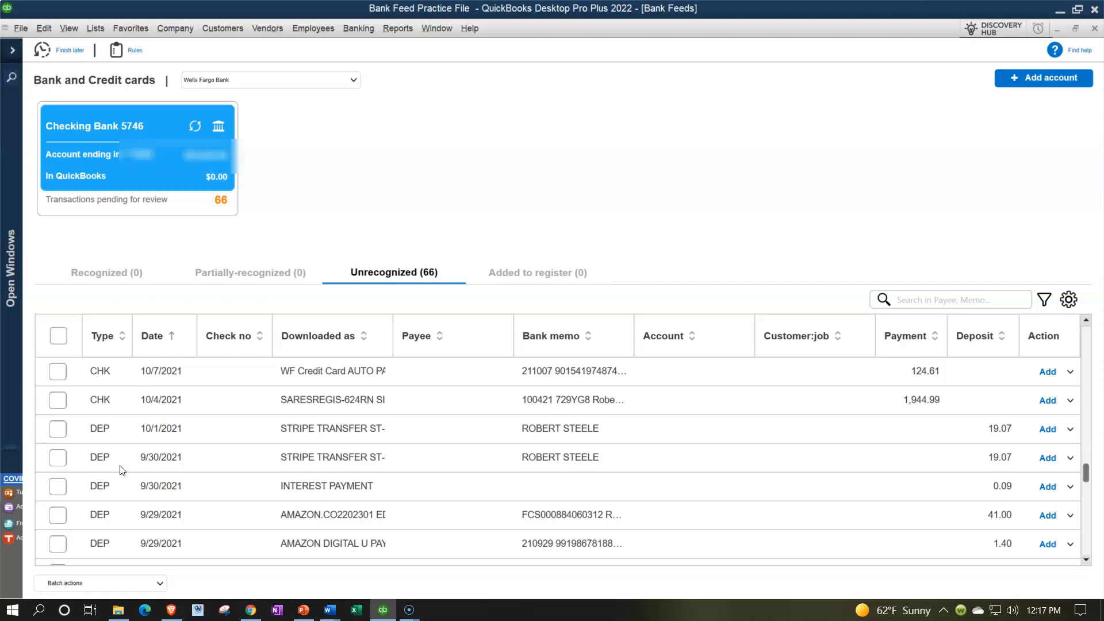
left_click(14, 53)
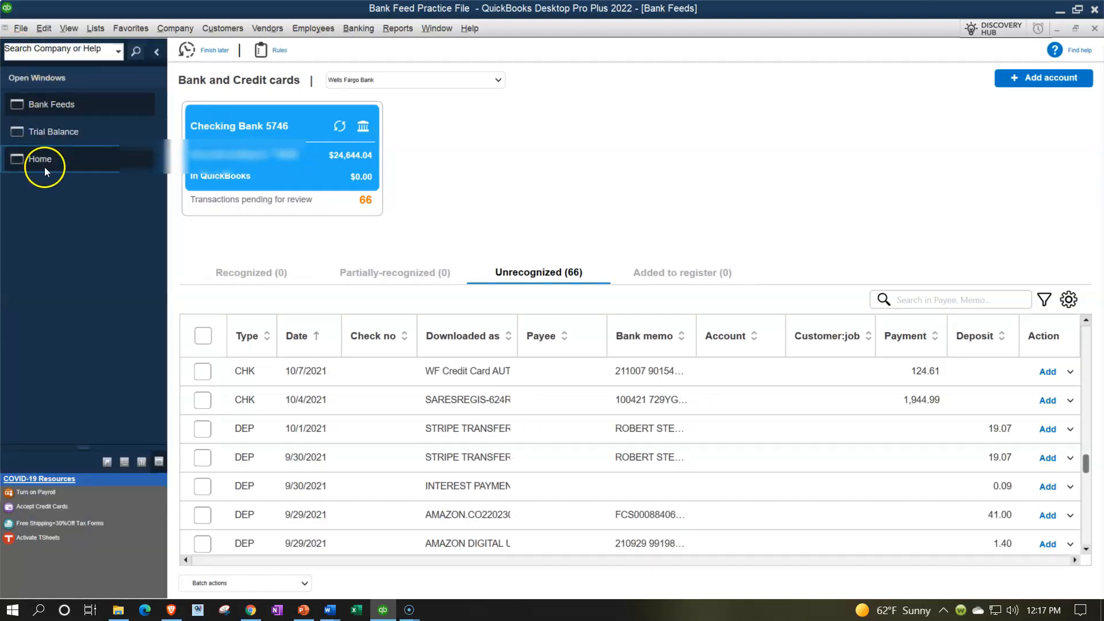
left_click(44, 166)
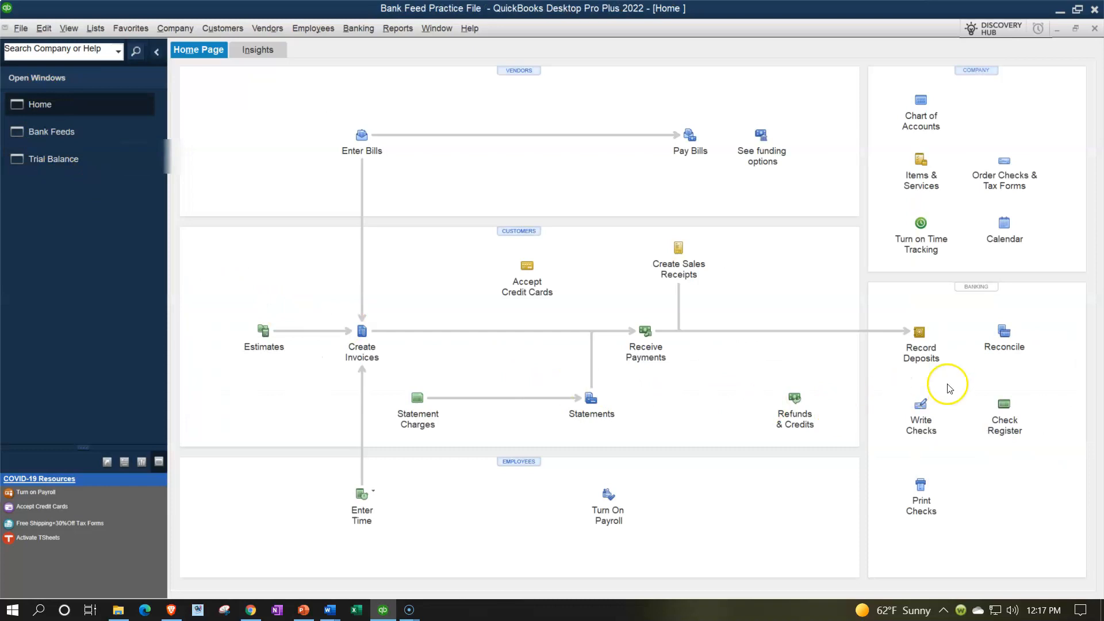
left_click(920, 334)
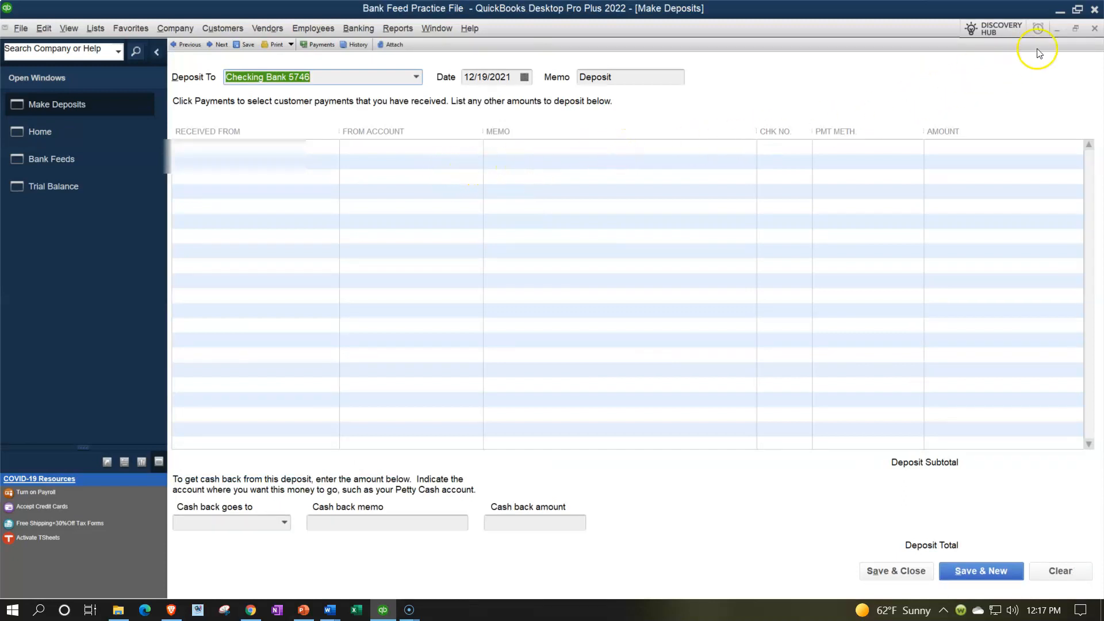
left_click(1095, 28)
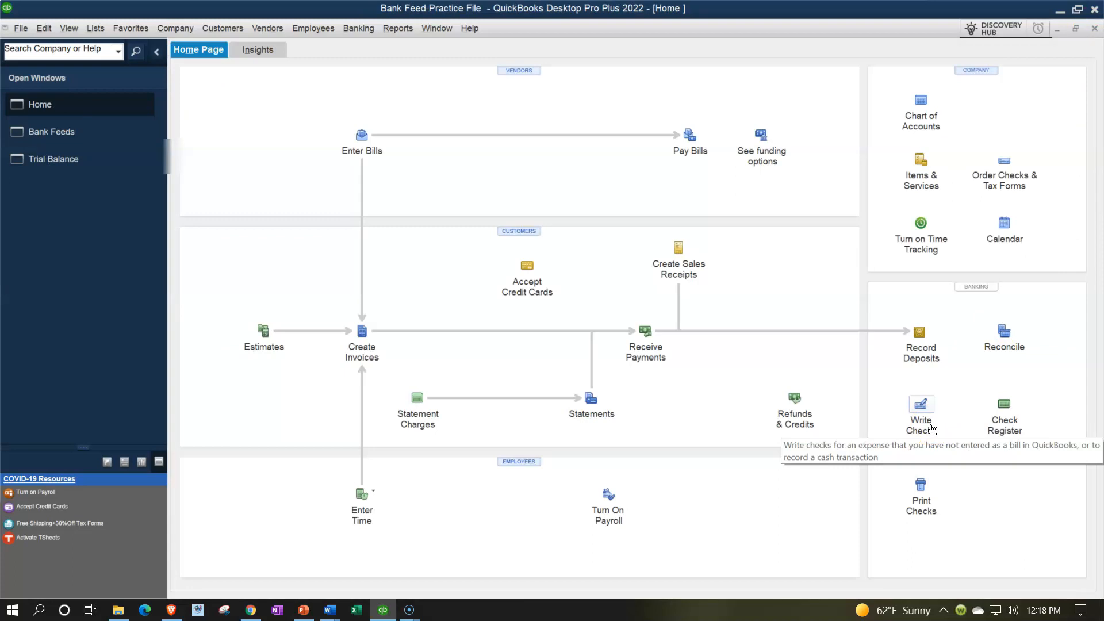
left_click(918, 415)
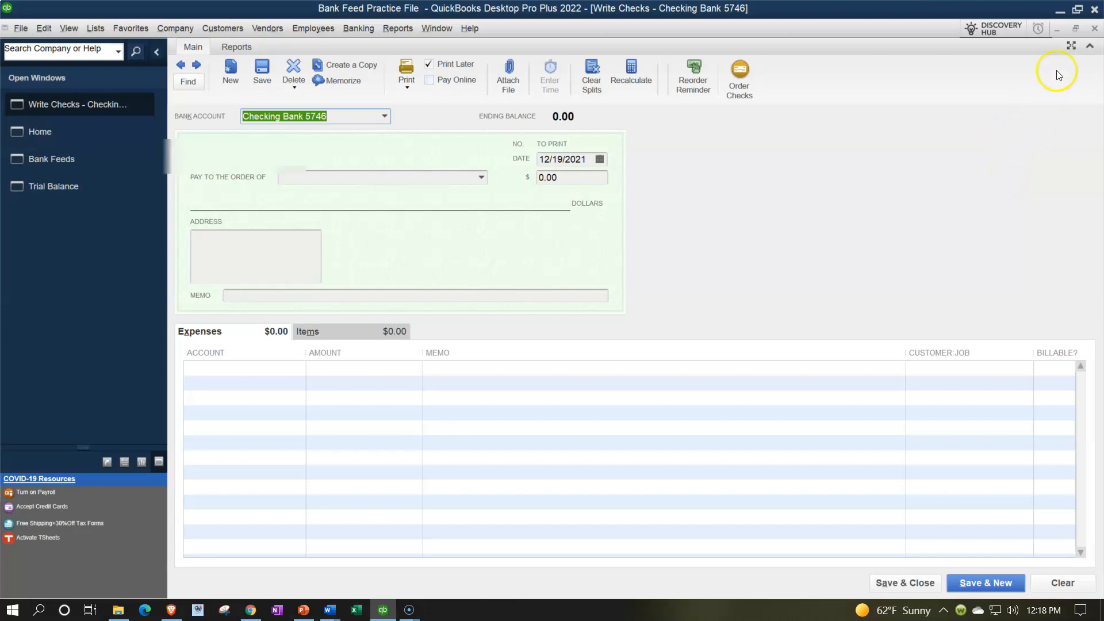
left_click(1095, 32)
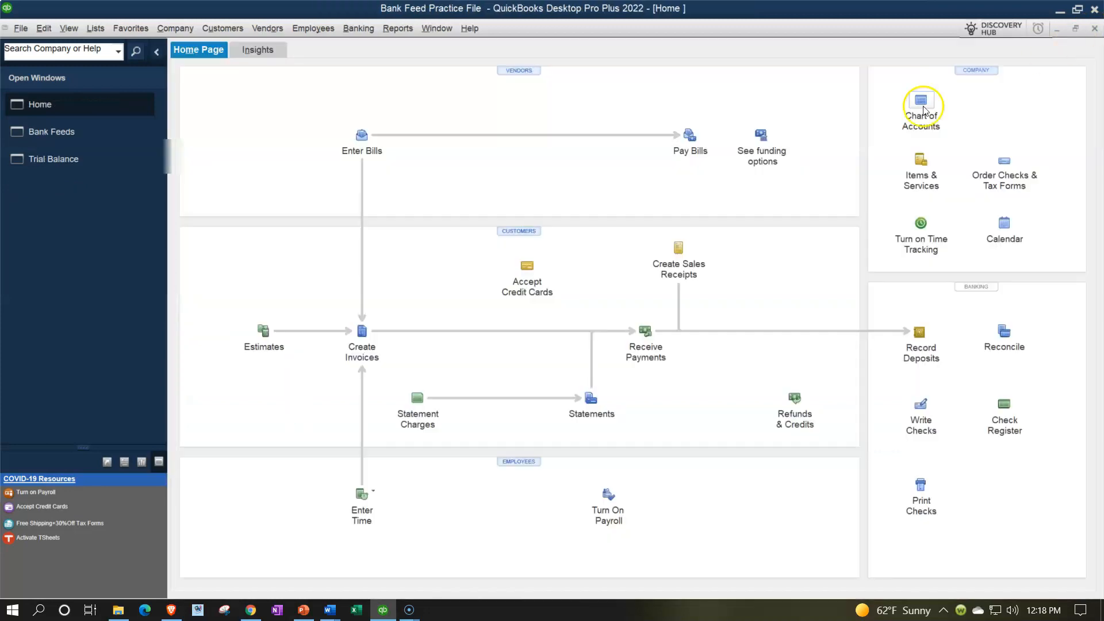
Return to Bank Feeds and collapse the Open Windows pane to look further down the unrecognized transactions in a wider list.
left_click(69, 131)
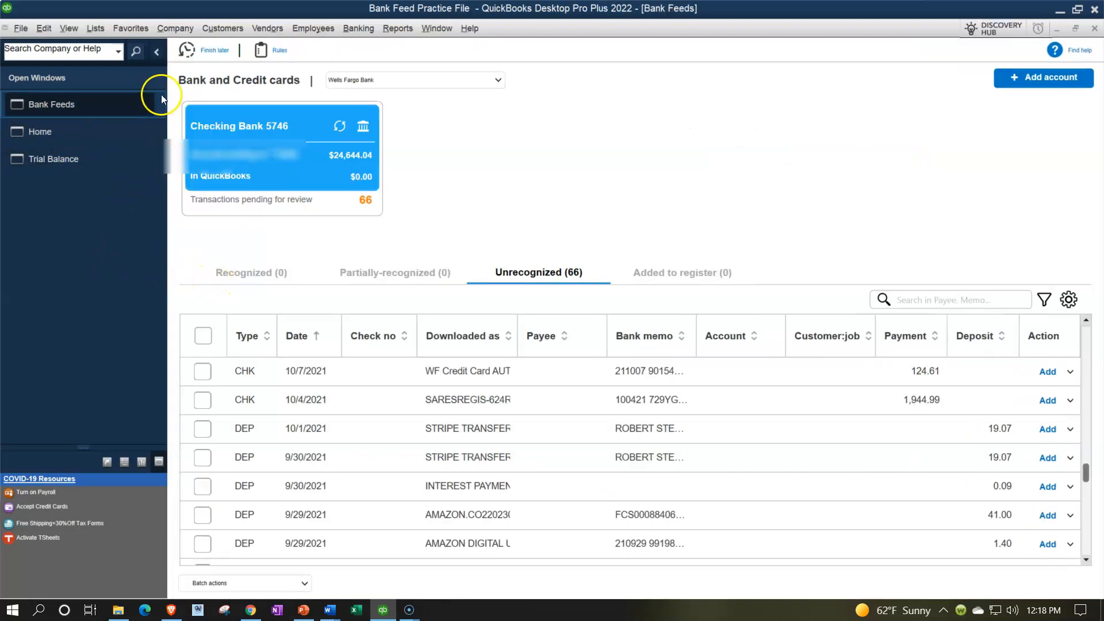
left_click(157, 55)
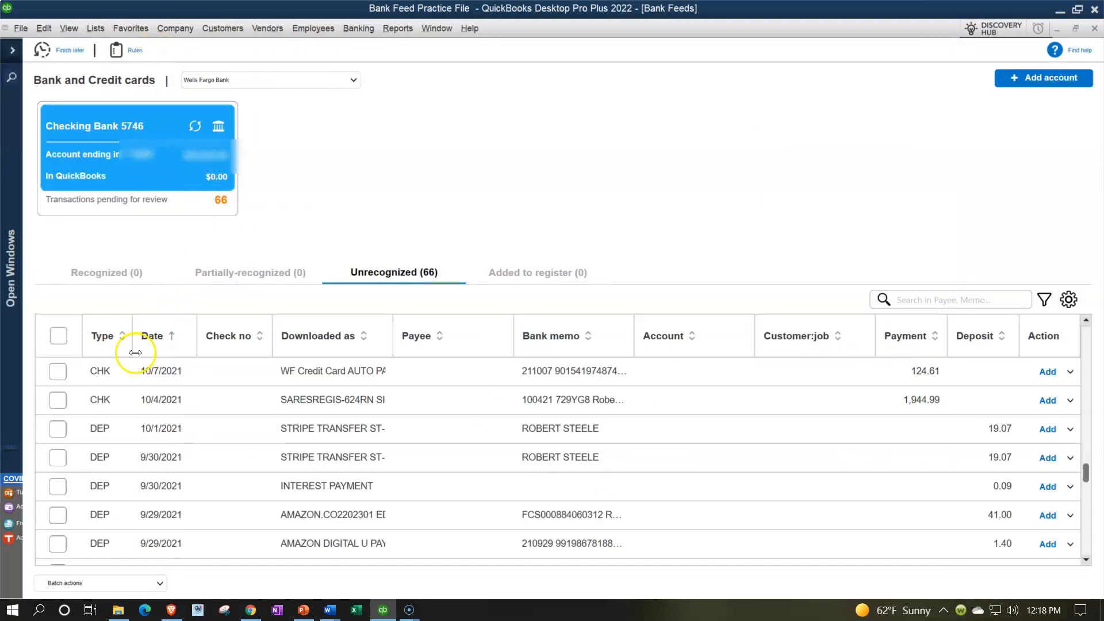
scroll(113, 342, "down", 3)
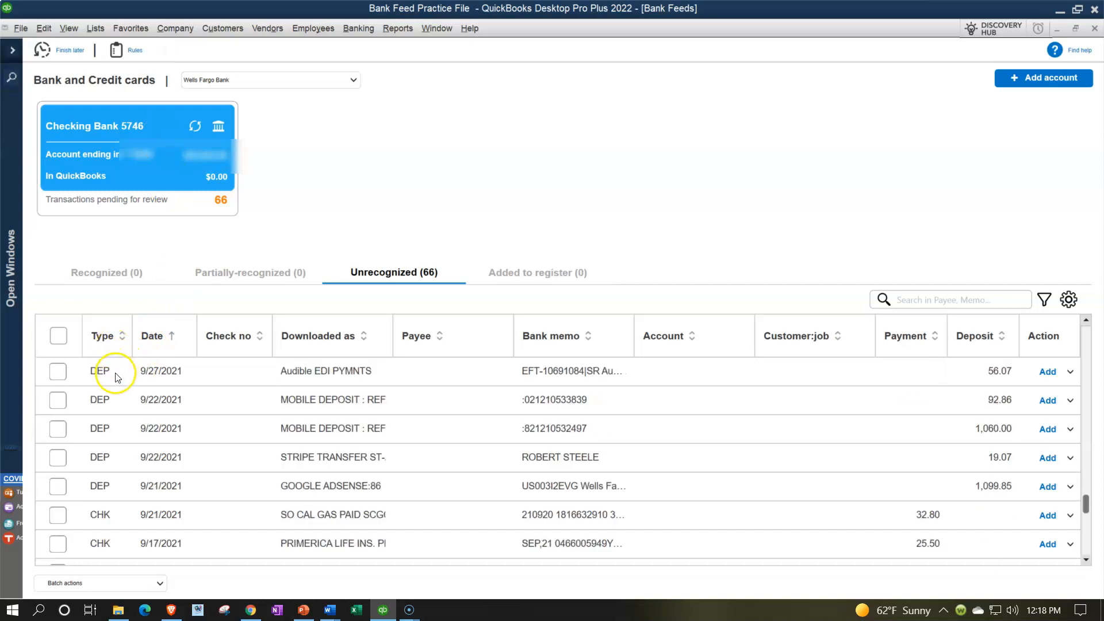
Try sorting the unrecognized transactions by type in both directions, and sort them by date, oldest first.
left_click(115, 337)
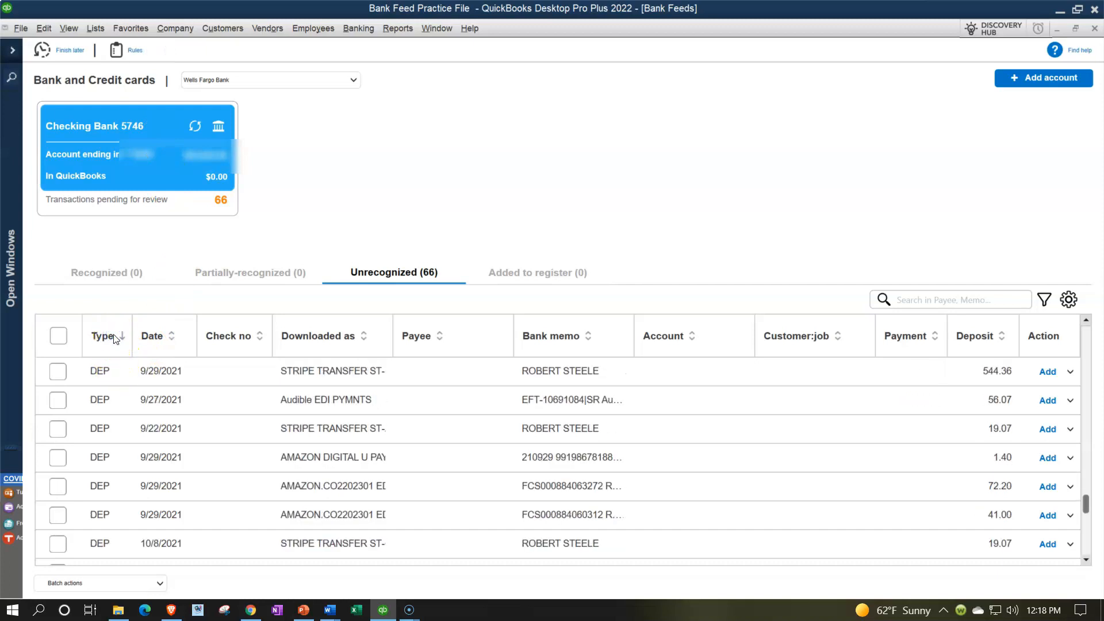
left_click(99, 338)
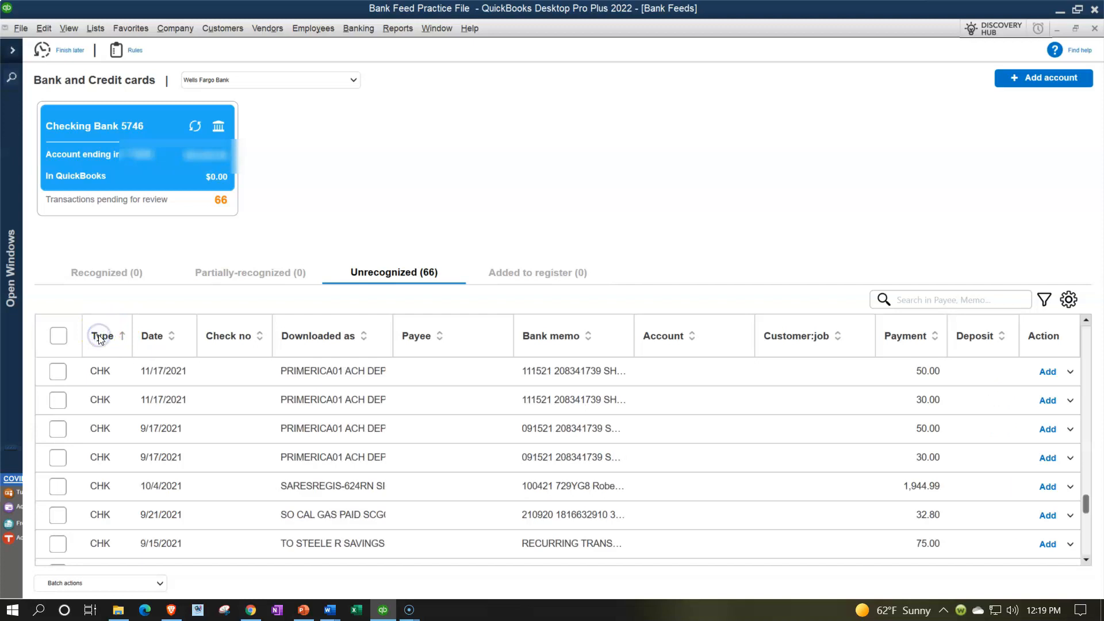
left_click(100, 338)
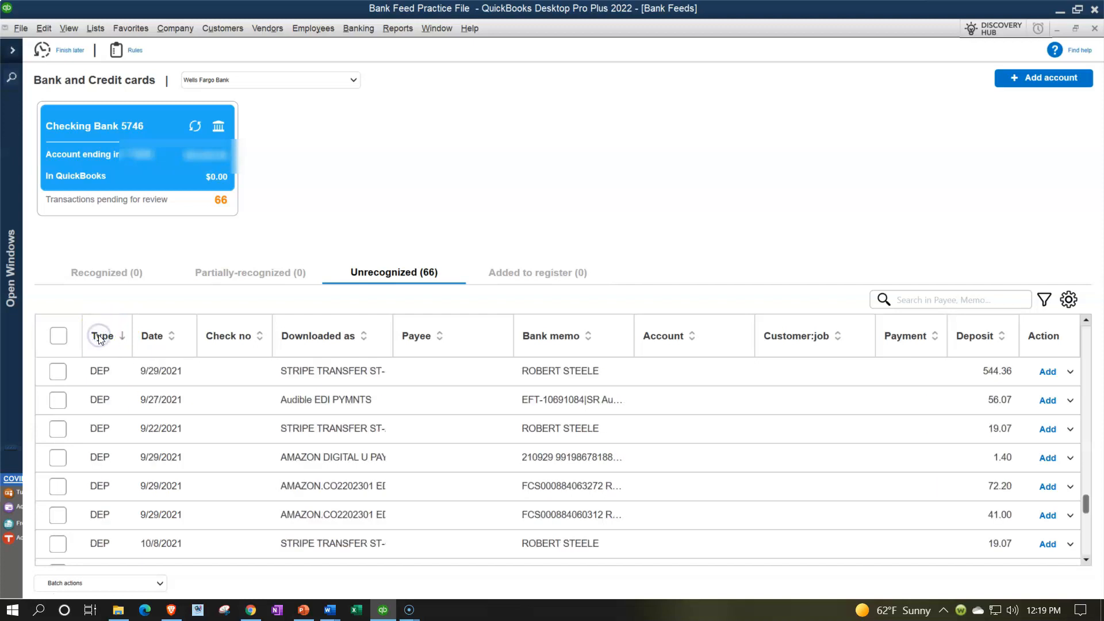
left_click(150, 337)
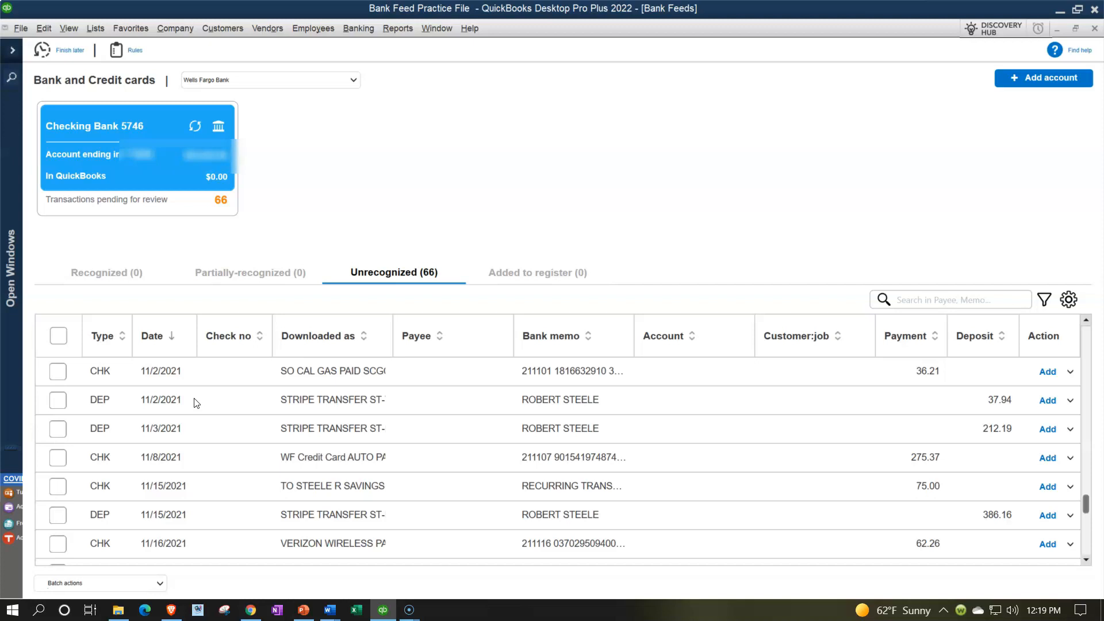
Try hiding the Memo, Check no and Customer:Job columns of the transaction list, and show all of them again.
left_click(1069, 301)
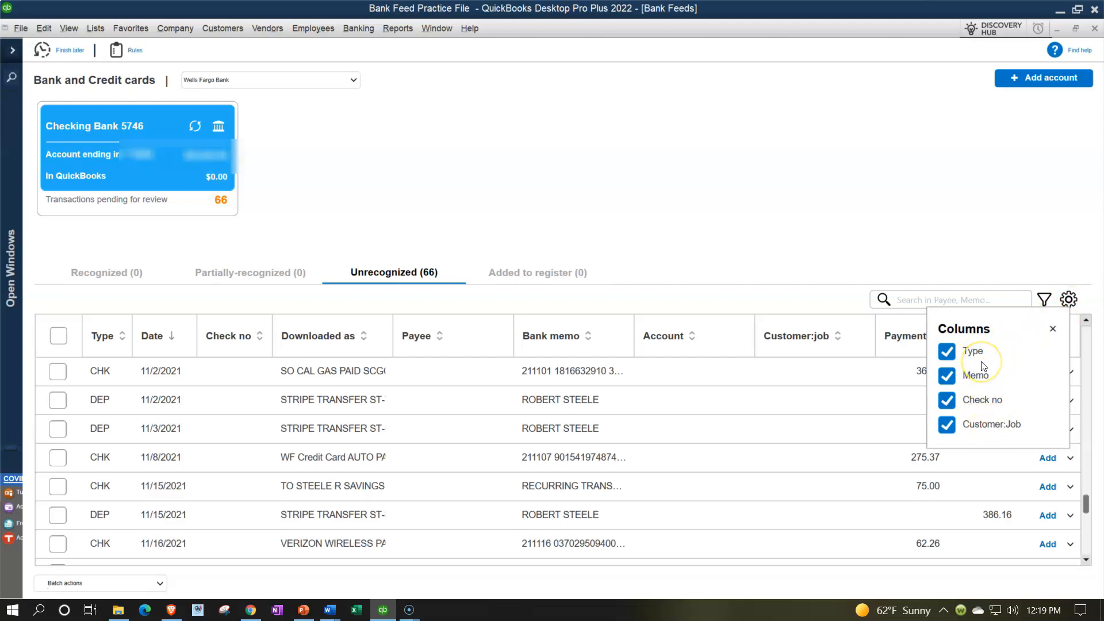
left_click(951, 379)
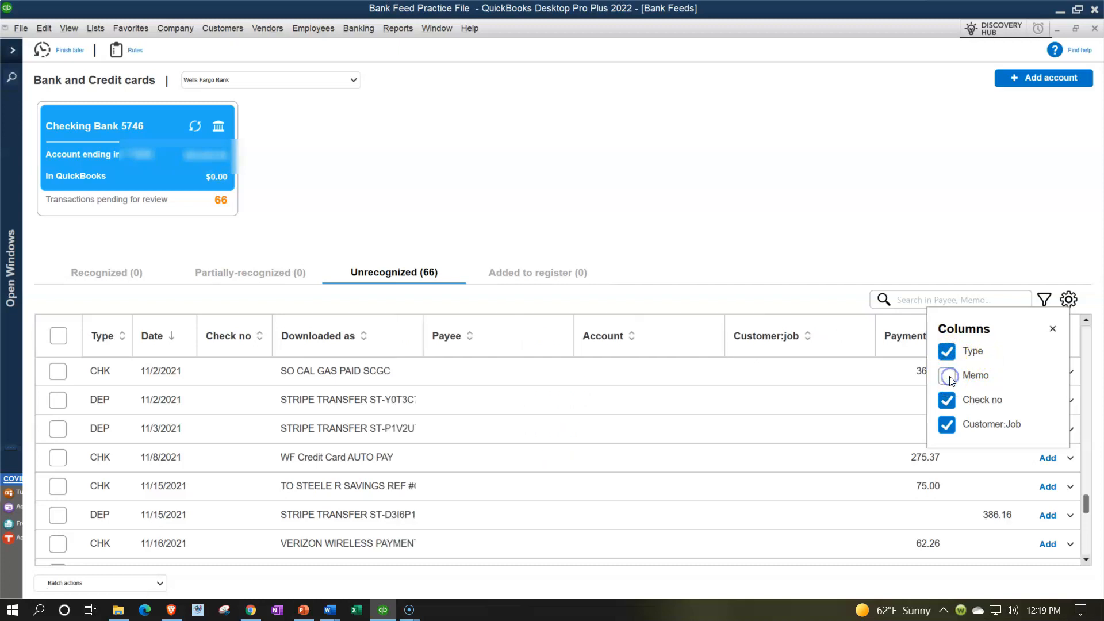
left_click(948, 401)
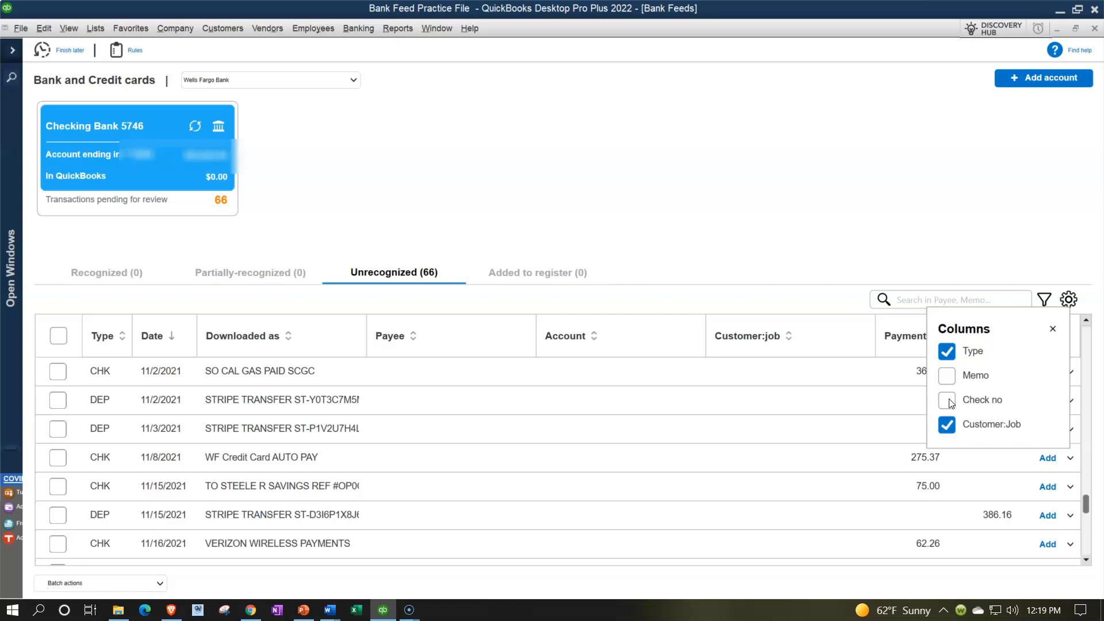
left_click(947, 426)
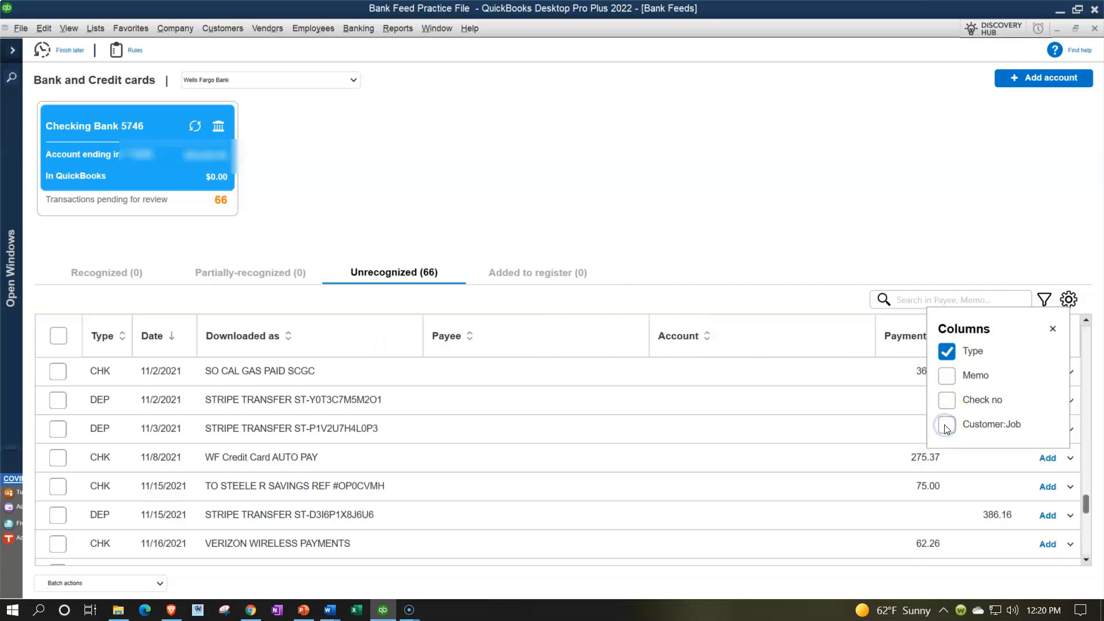
left_click(947, 426)
left_click(946, 401)
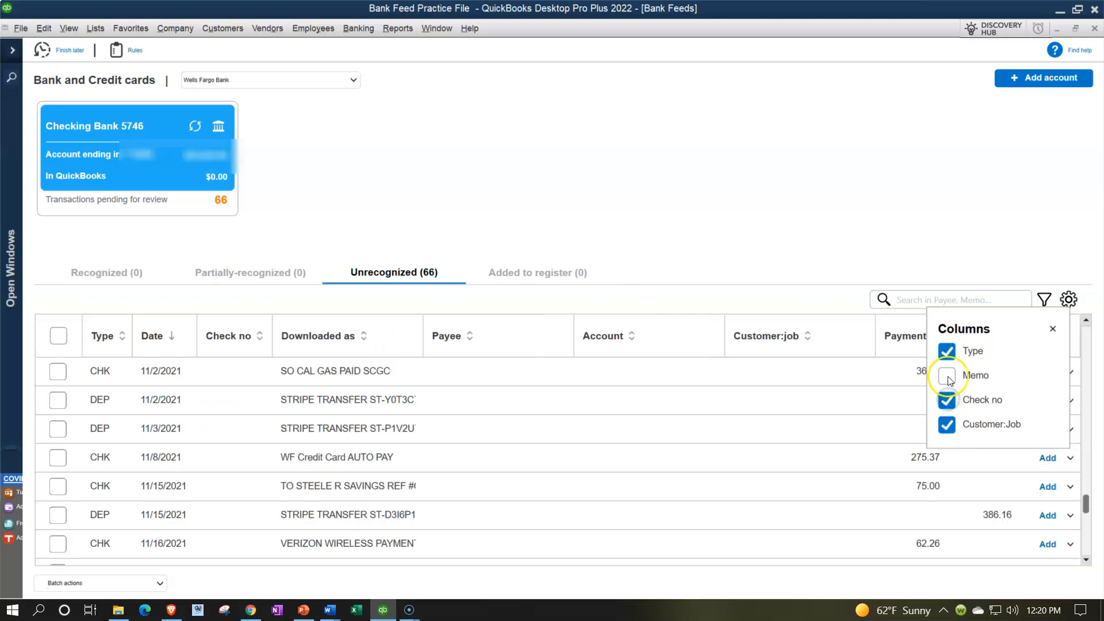
left_click(948, 378)
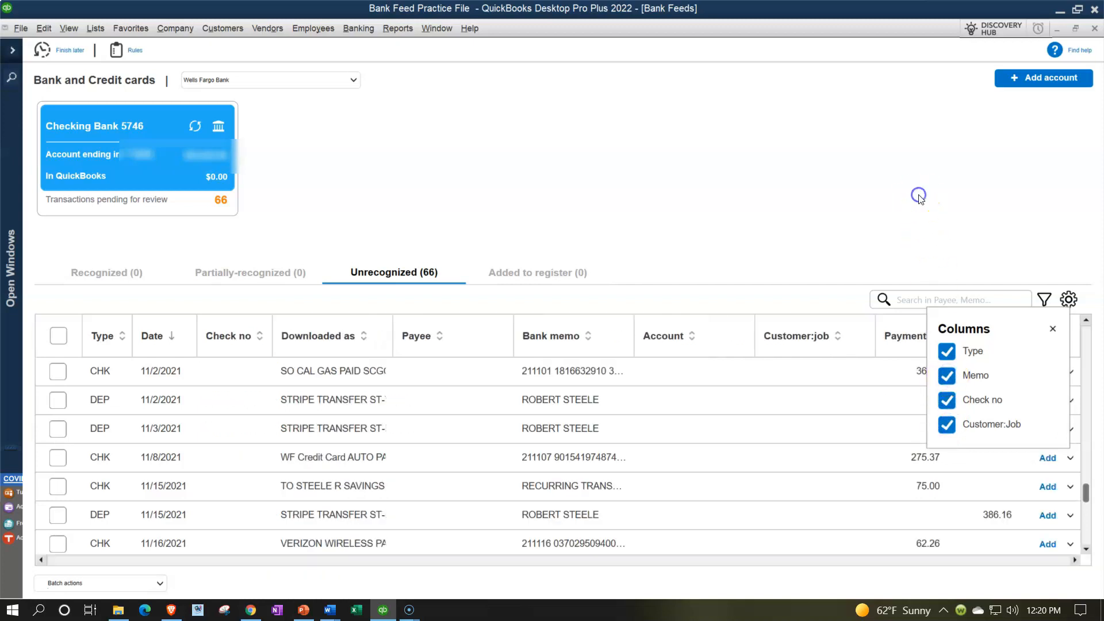
left_click(1053, 328)
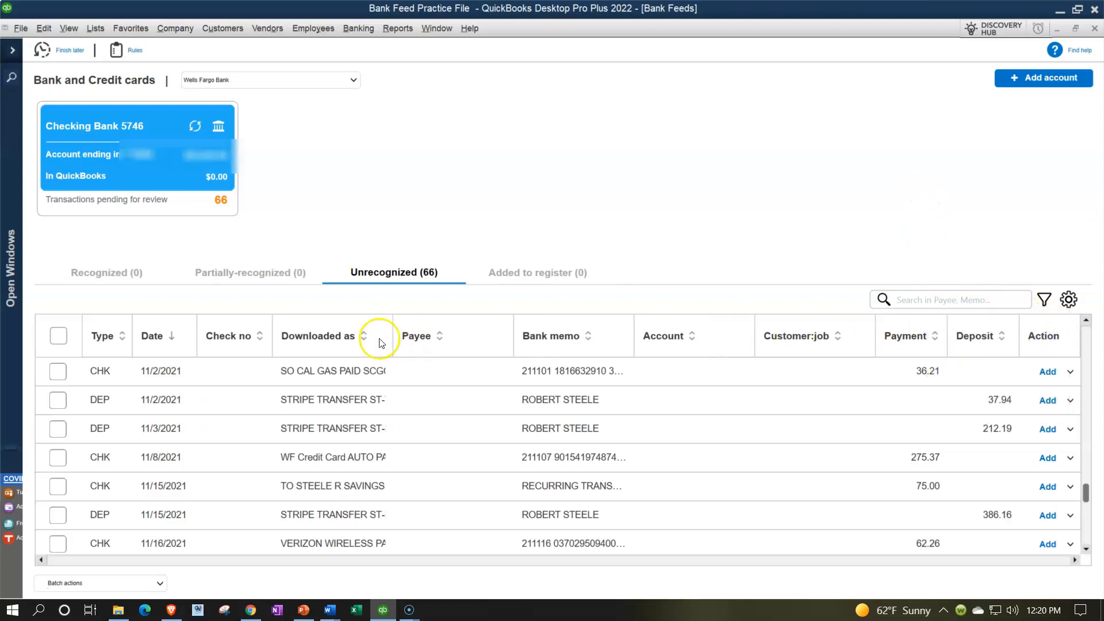
Look from the latest to the earliest transactions and widen the Downloaded as column to fit the full descriptions.
scroll(235, 380, "down", 5)
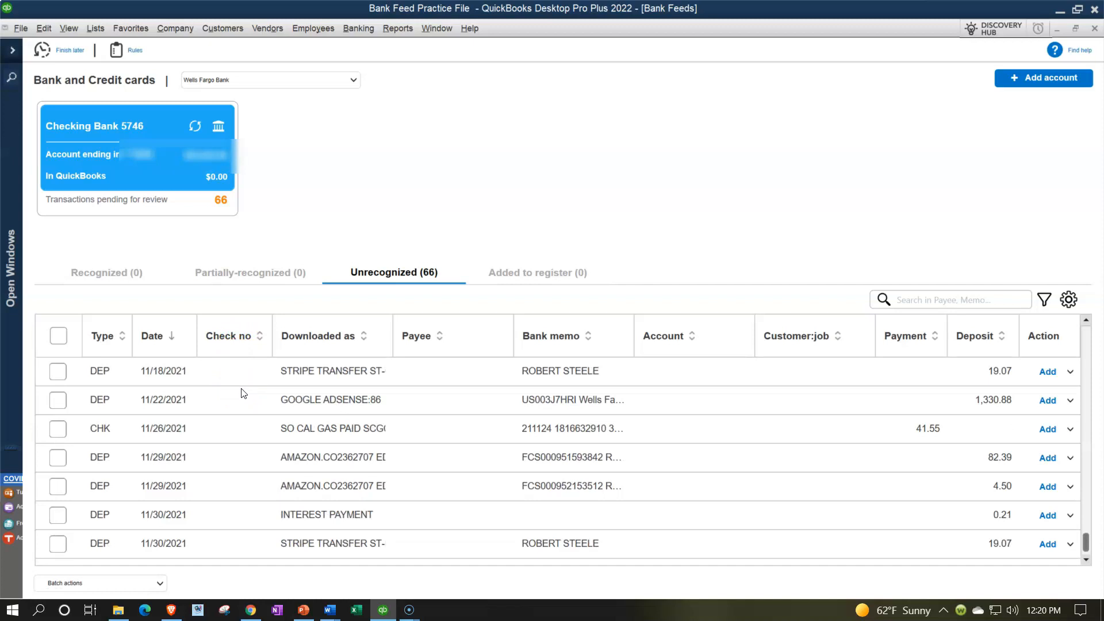
scroll(243, 393, "up", 15)
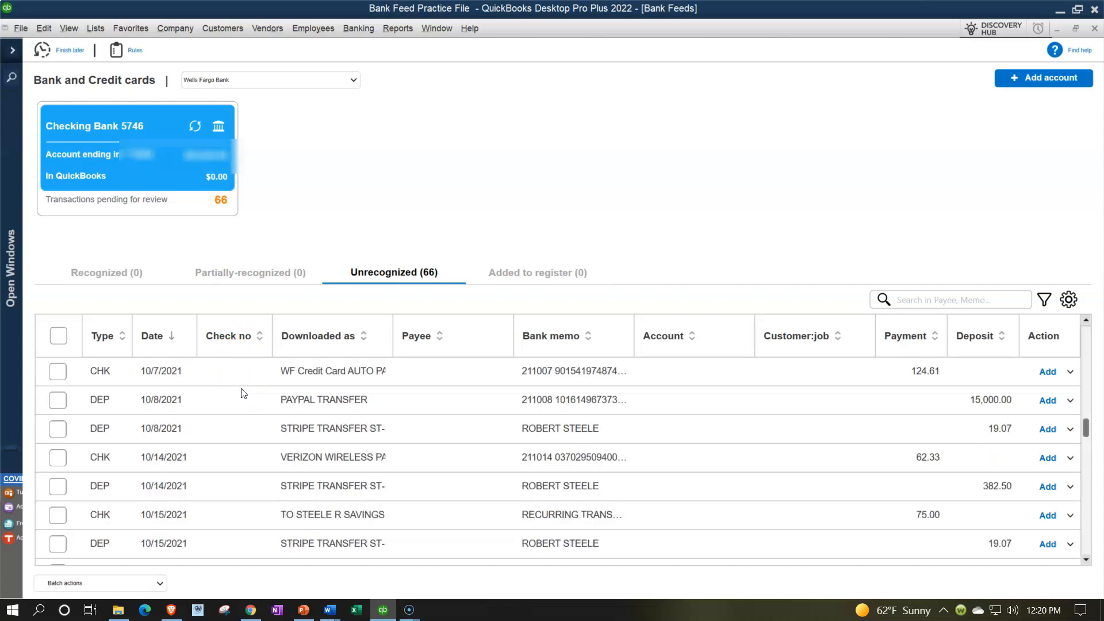
scroll(243, 393, "up", 2)
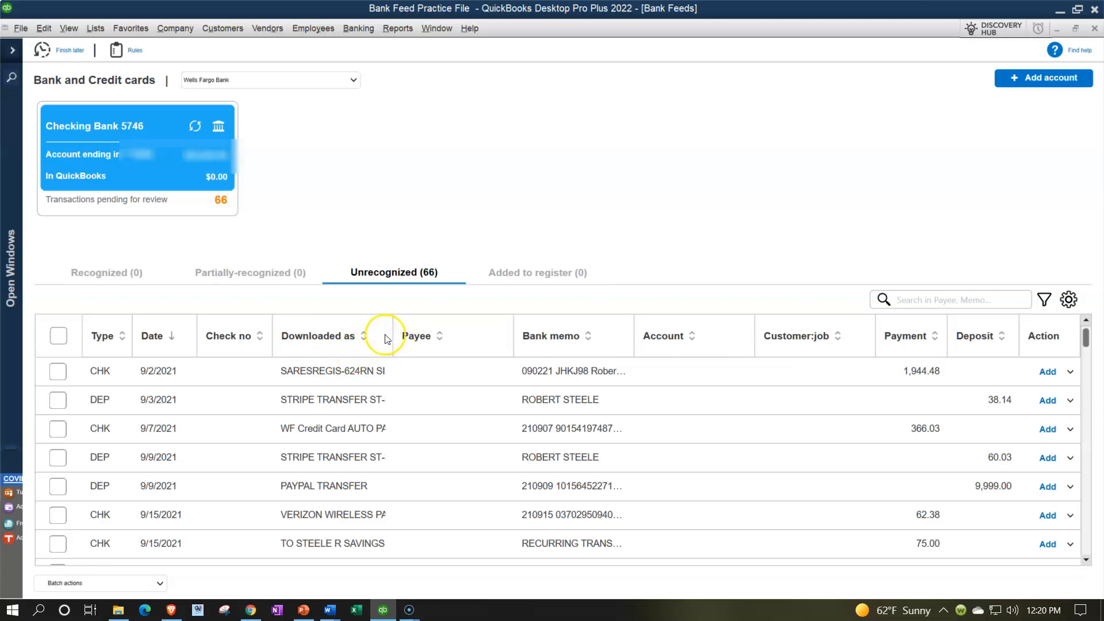
left_click_drag(394, 333, 477, 333)
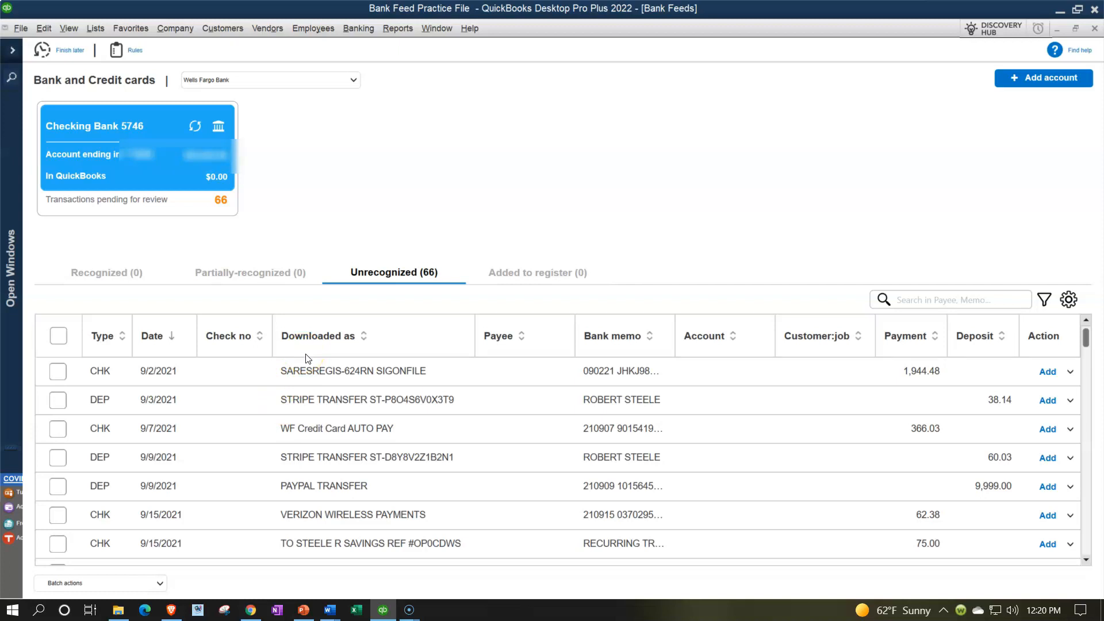
Examine the Payee, Account and Customer:job fields in the first transaction rows without assigning anything.
left_click(509, 367)
left_click(717, 372)
left_click(529, 377)
left_click(834, 402)
left_click(472, 404)
left_click(804, 397)
left_click(816, 401)
left_click(411, 391)
left_click(657, 483)
left_click(545, 401)
key("Tab")
key("Tab")
left_click(793, 408)
Widen the Bank memo column slightly and view the accounts available for the 9/2/2021 check, leaving its account blank.
left_click_drag(676, 332, 688, 332)
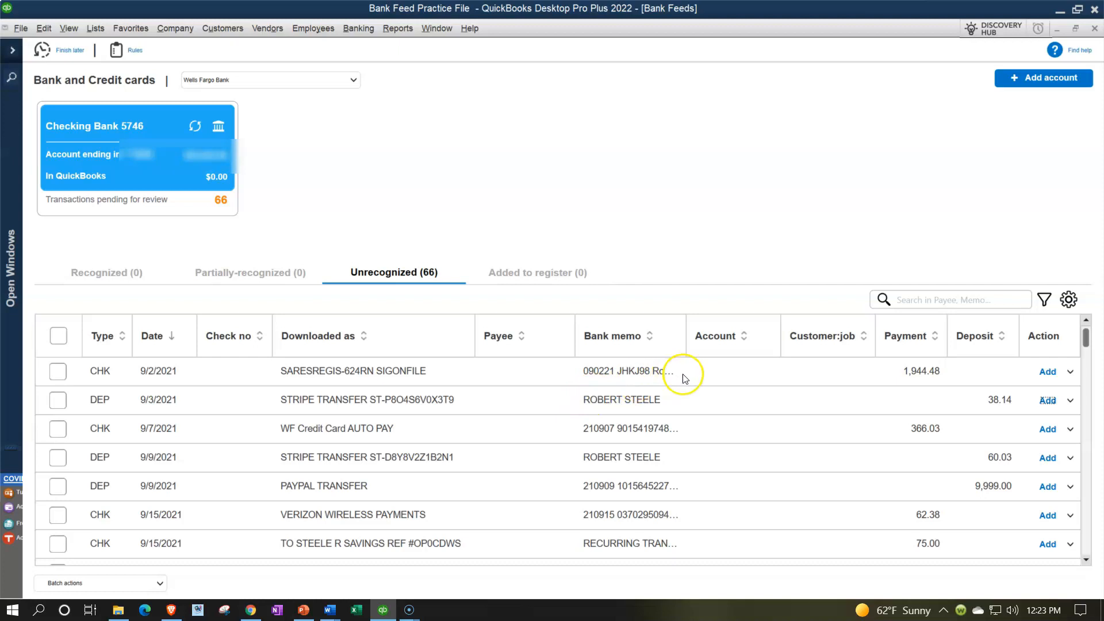
left_click(737, 371)
left_click(771, 372)
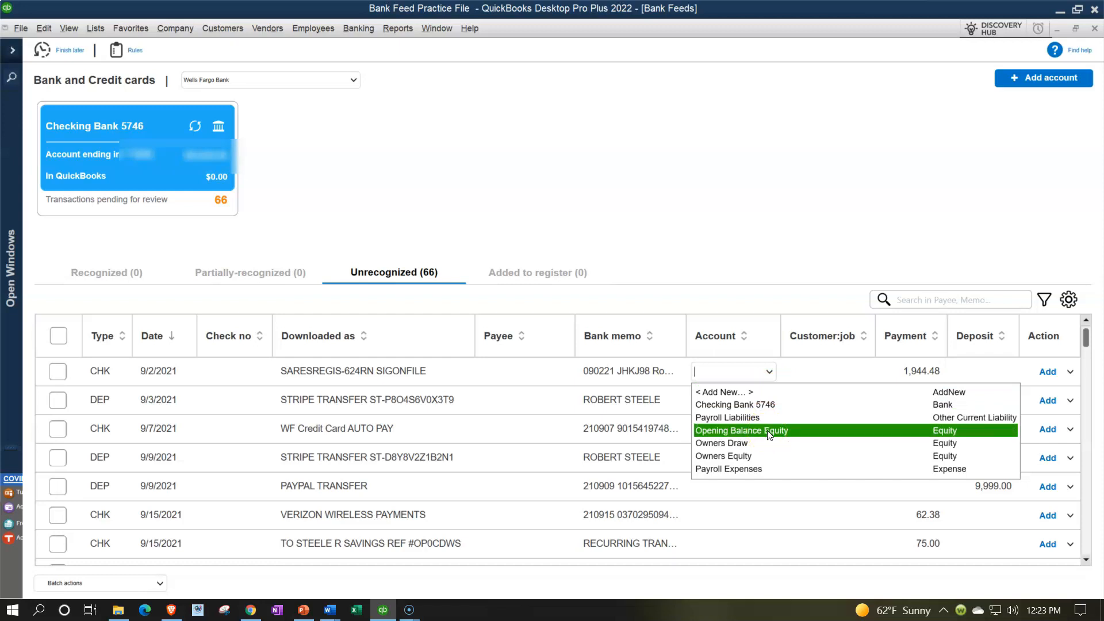
left_click(774, 469)
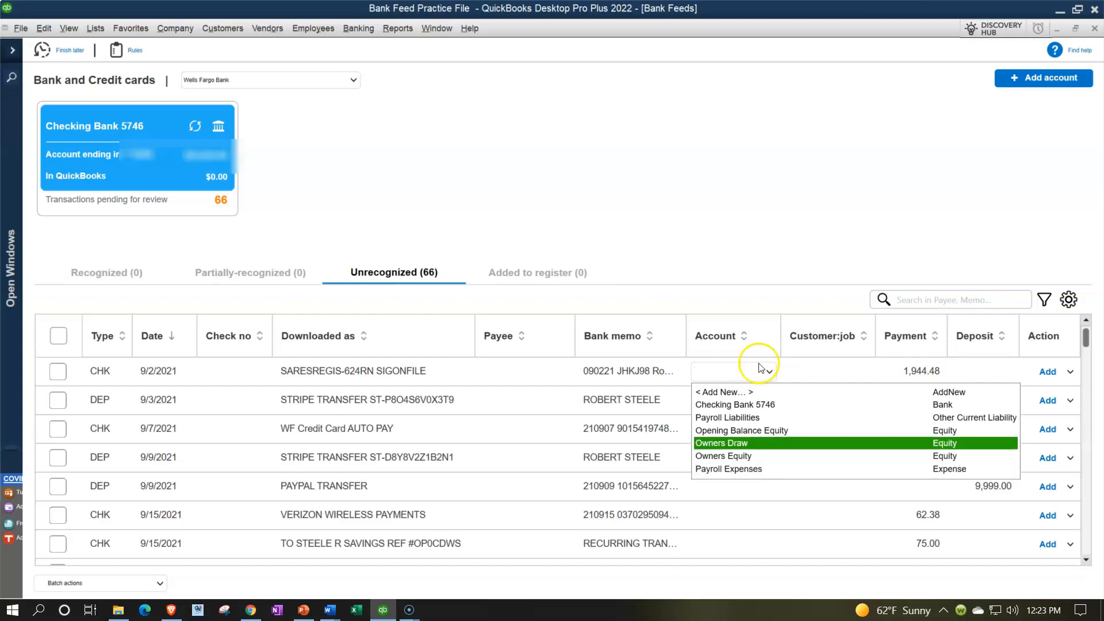
left_click(725, 211)
left_click(805, 373)
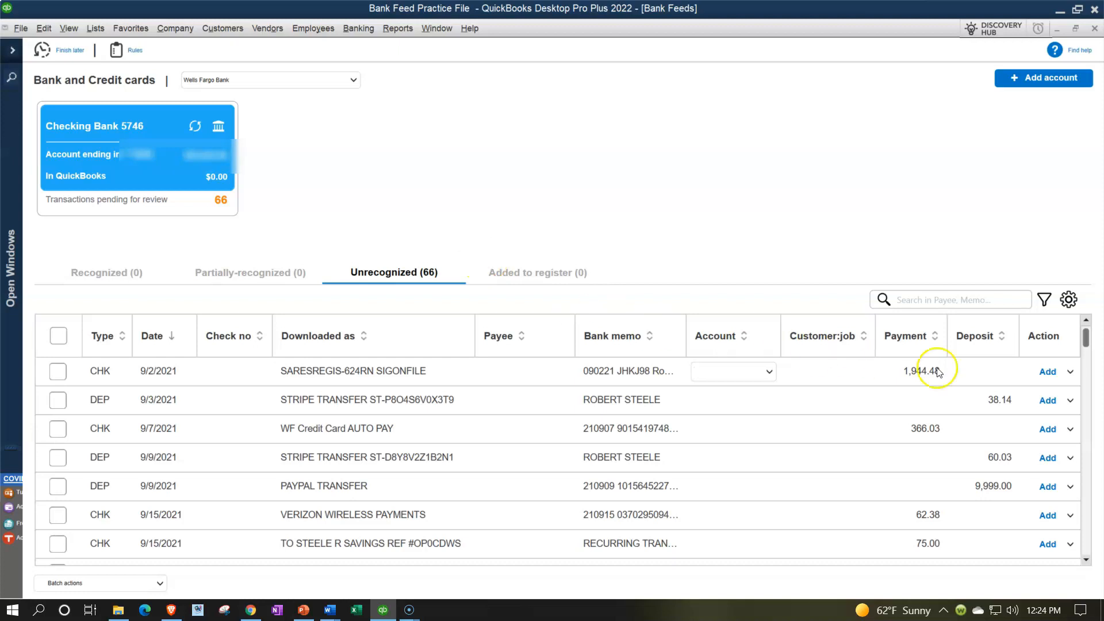
Open Add more details for the 9/2/2021 check and step through its date, memo, number and payee fields.
left_click(1069, 377)
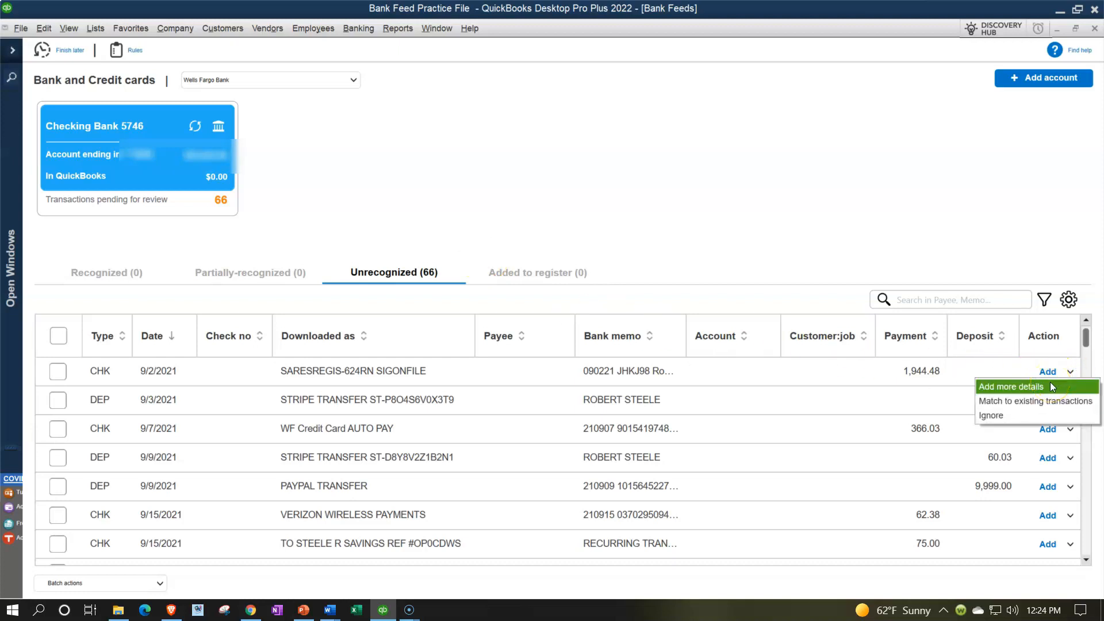
left_click(1052, 387)
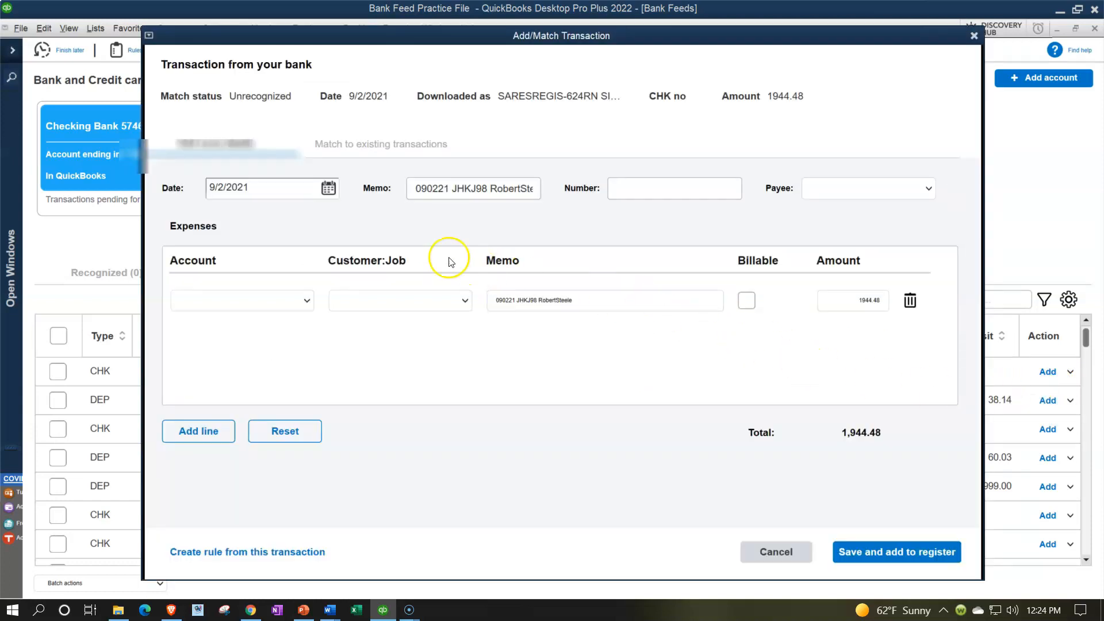
left_click(286, 188)
key("Tab")
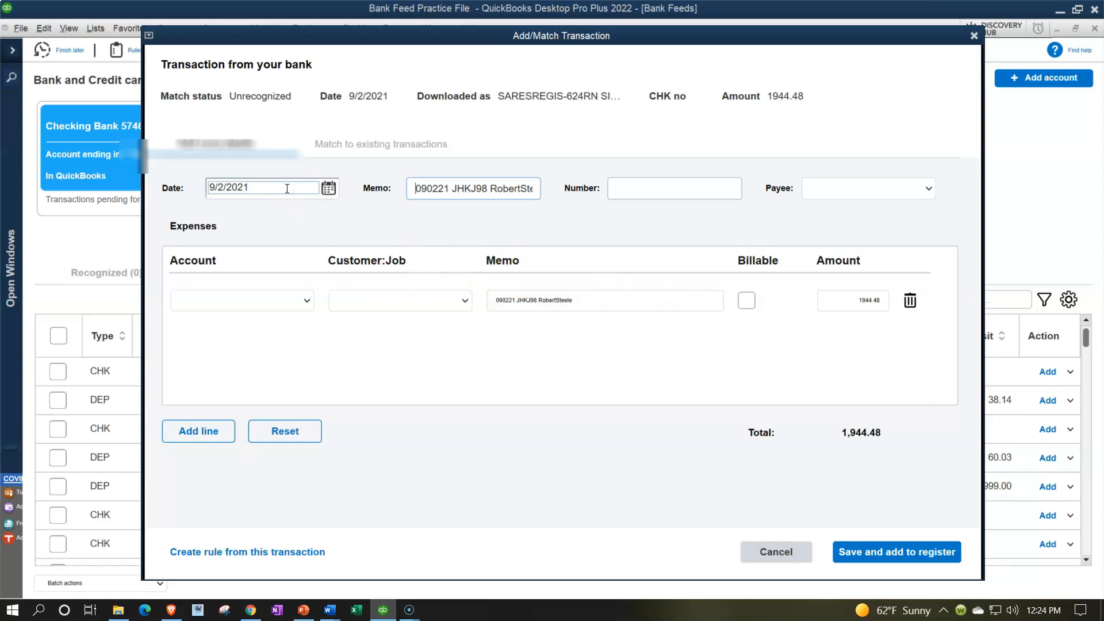
key("Tab")
key("Tab")
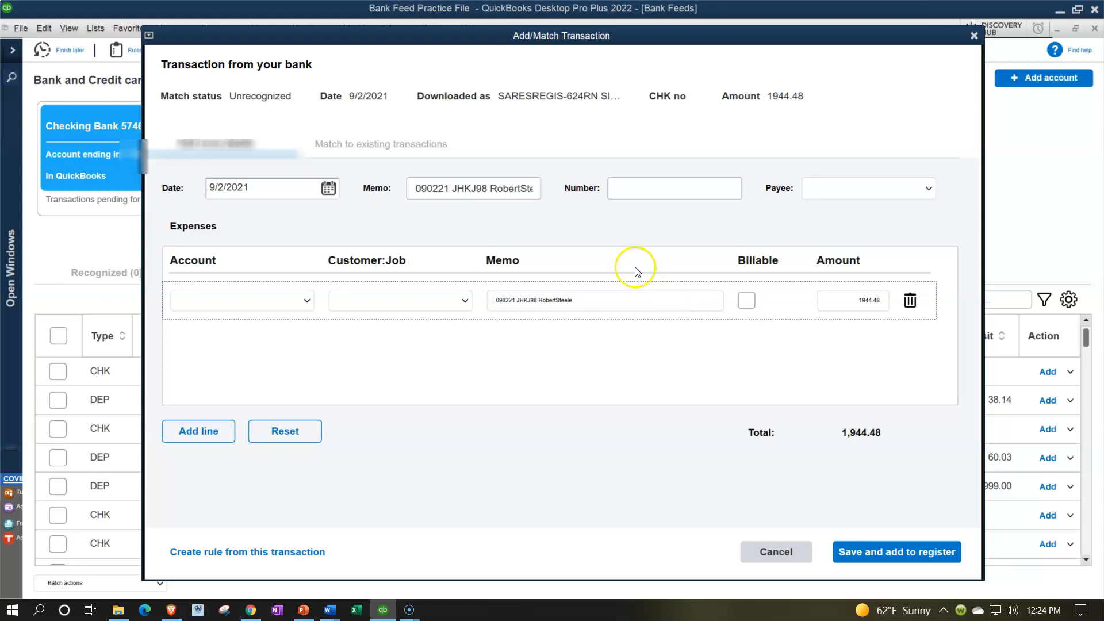
Compare the option to match existing transactions with the add-details form for the 9/2/2021 check, and close the window without saving.
left_click(391, 147)
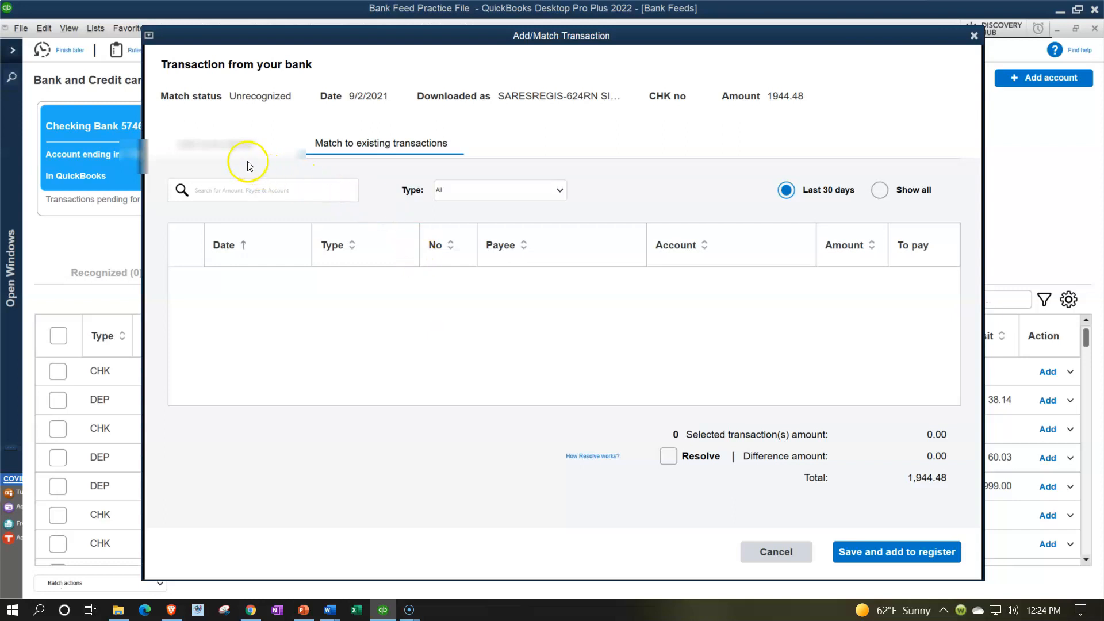
left_click(229, 150)
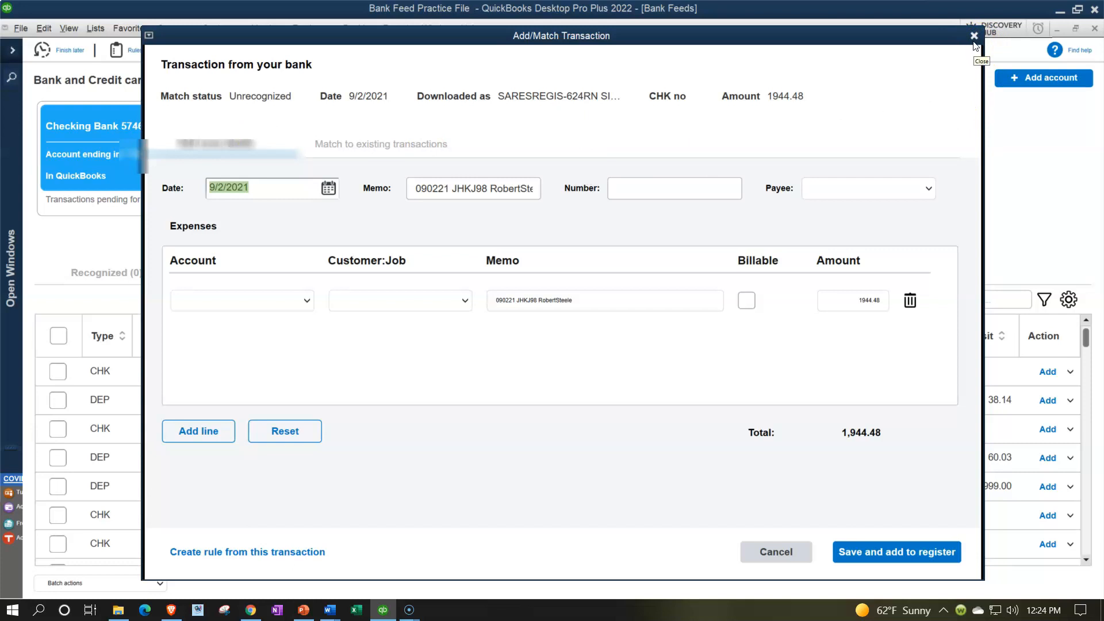
left_click(396, 154)
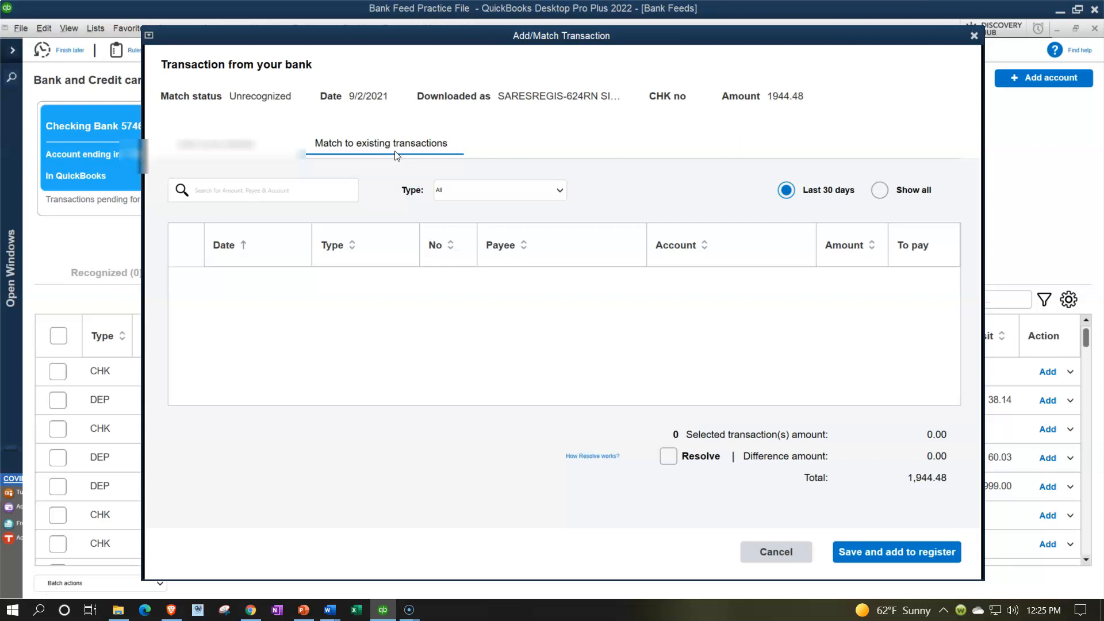
left_click(468, 162)
left_click(975, 36)
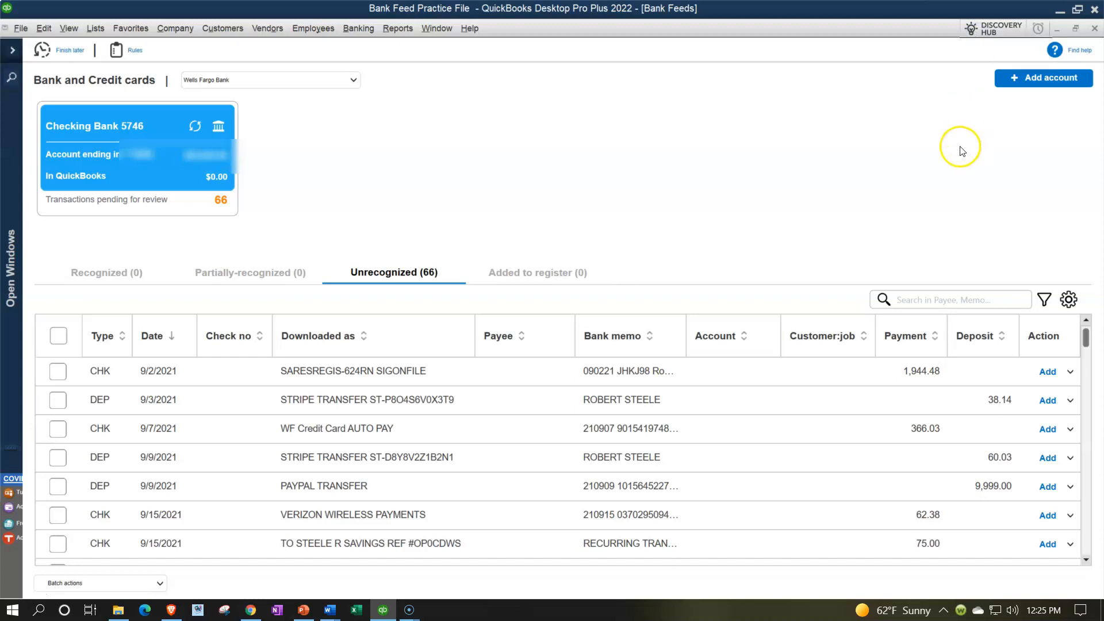
Open Match to existing transactions directly from the 9/2/2021 check's row actions and close it without matching anything.
left_click(1072, 371)
left_click(1060, 401)
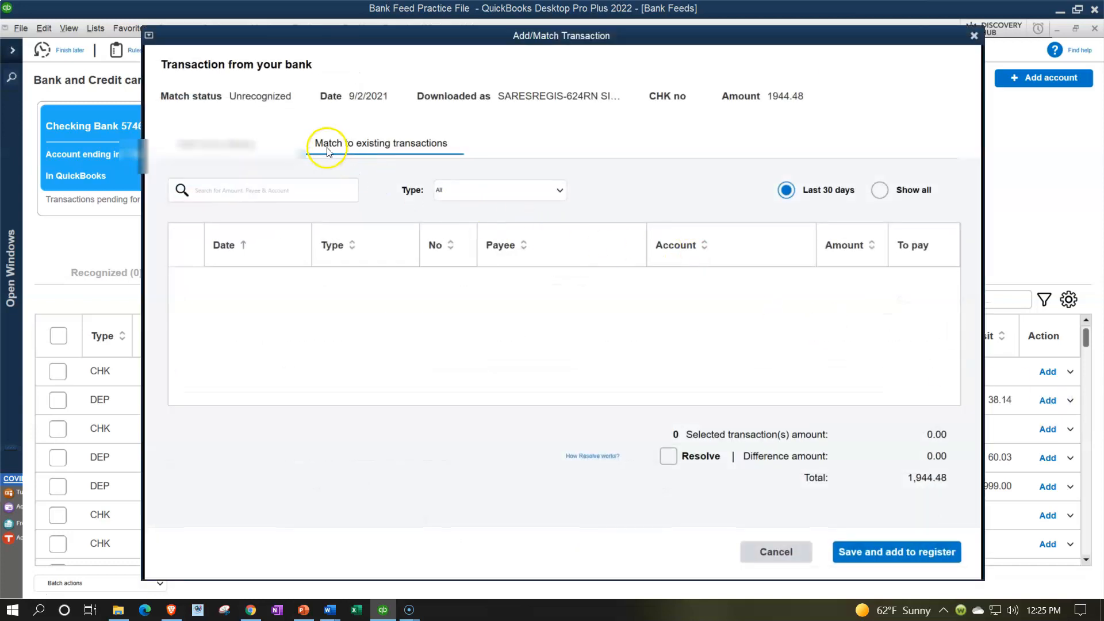
left_click(973, 36)
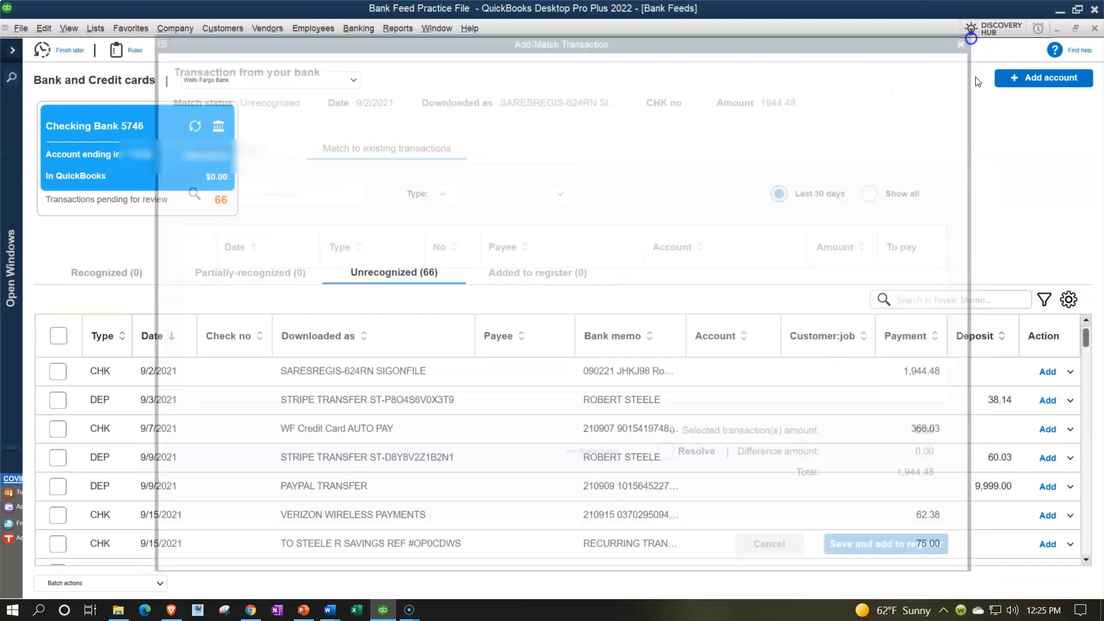
Review the row actions available for the 9/2/2021 check, including Ignore, without applying any of them.
left_click(1071, 372)
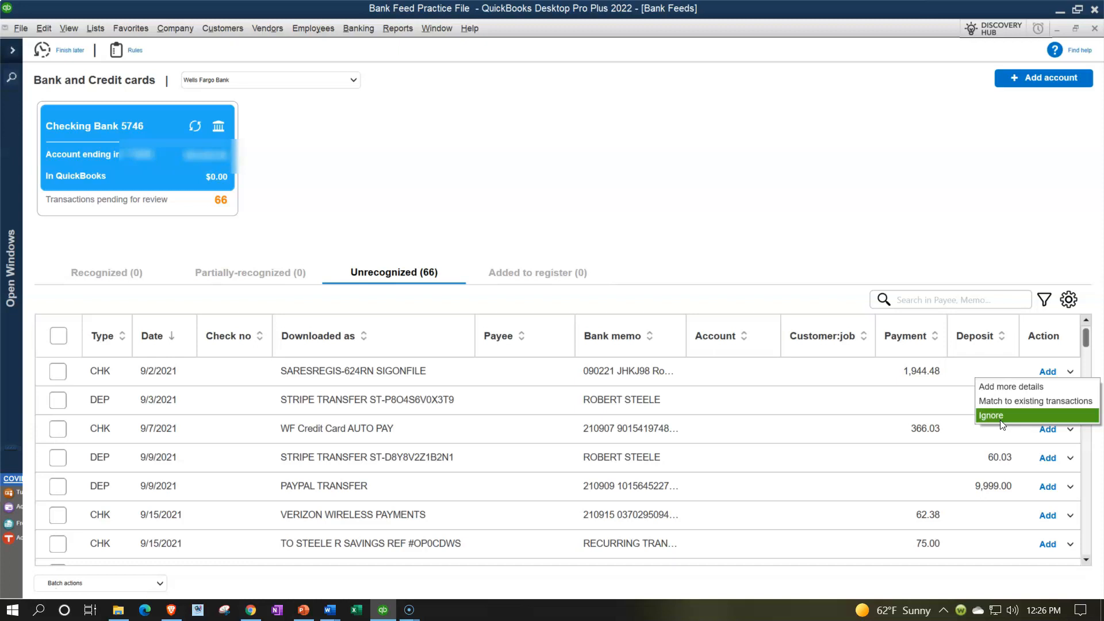
left_click(997, 403)
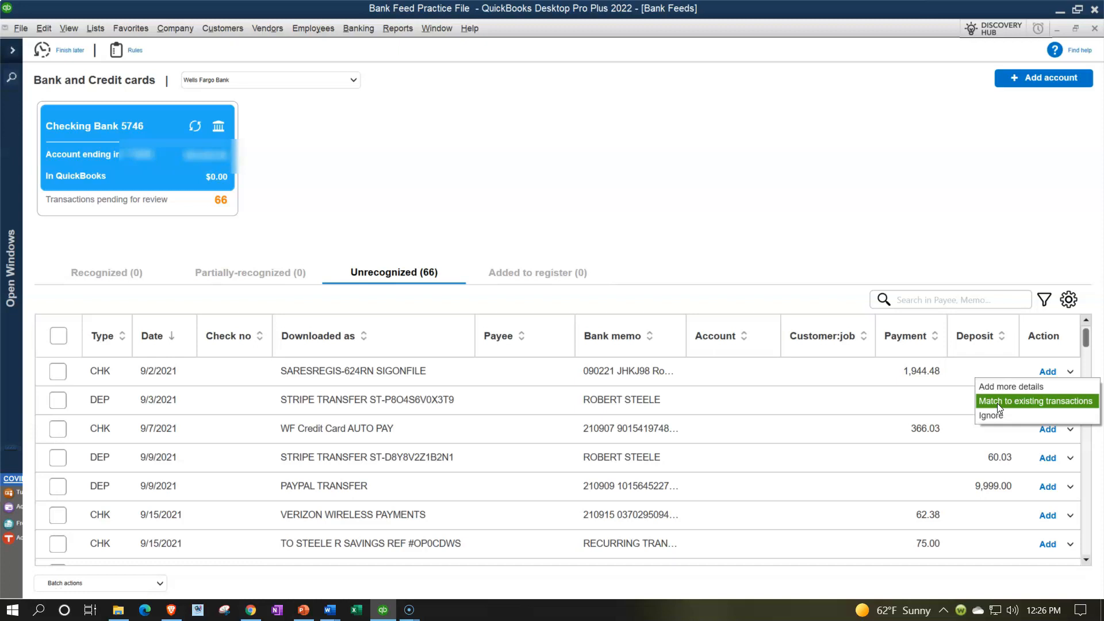
left_click(990, 416)
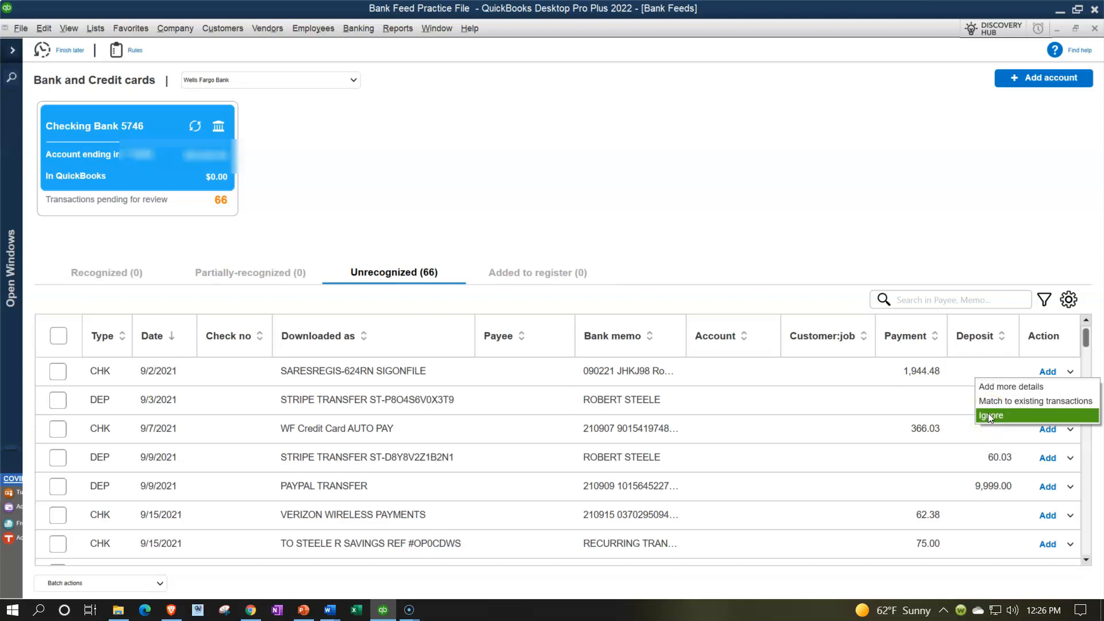
left_click(990, 416)
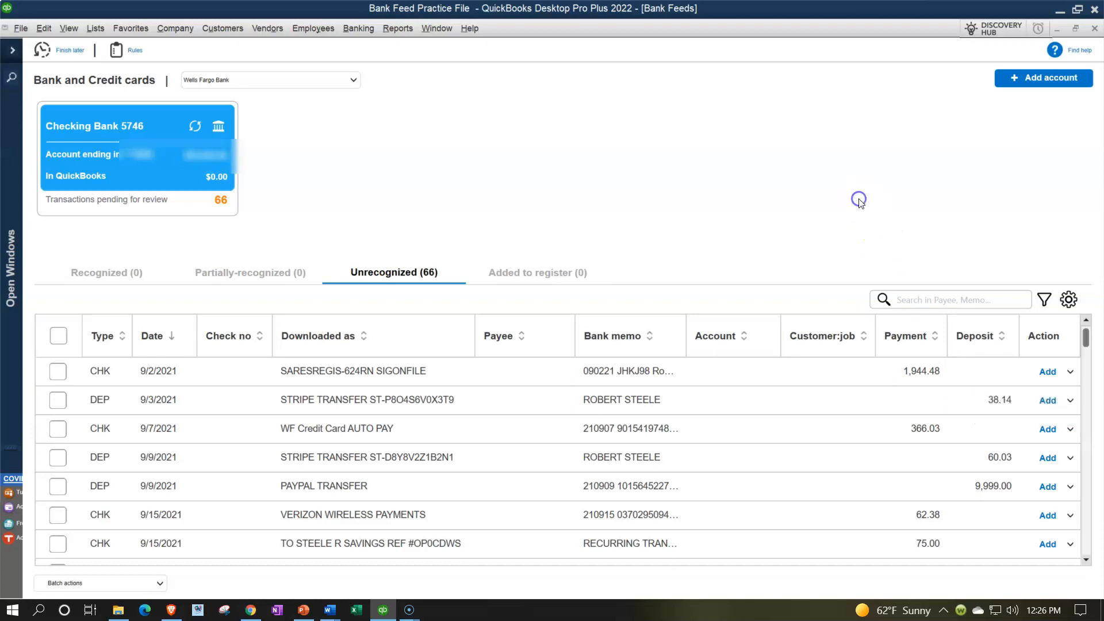
Search the unrecognized transactions for "strip" and look through the matching deposits.
left_click(912, 298)
type("s")
key("BackSpace")
type("strip")
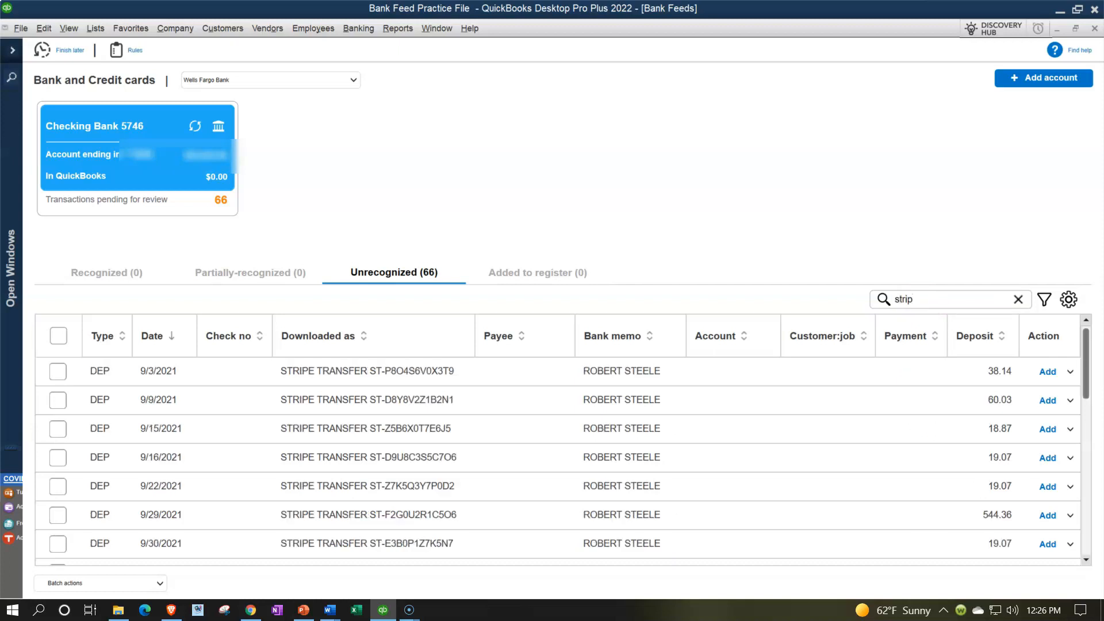
scroll(327, 437, "down", 3)
scroll(325, 437, "up", 3)
Try selecting the first six Stripe deposits and the whole filtered list, and clear both the selection and the search.
left_click(59, 372)
left_click(60, 374)
left_click(60, 516, "shift")
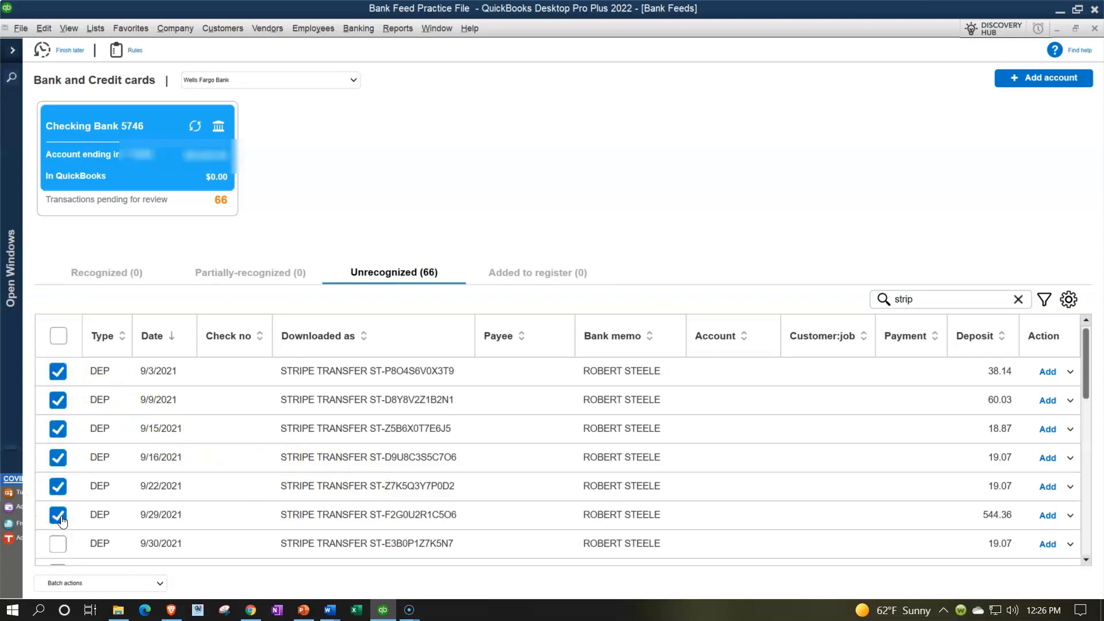
left_click(58, 334)
left_click(56, 333)
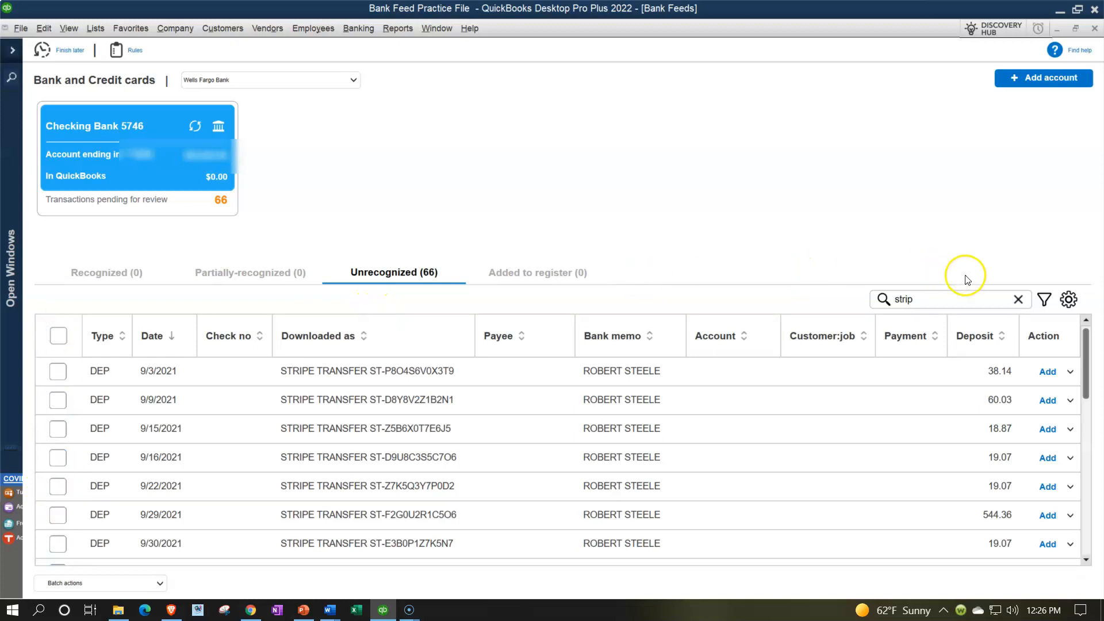
left_click(1018, 299)
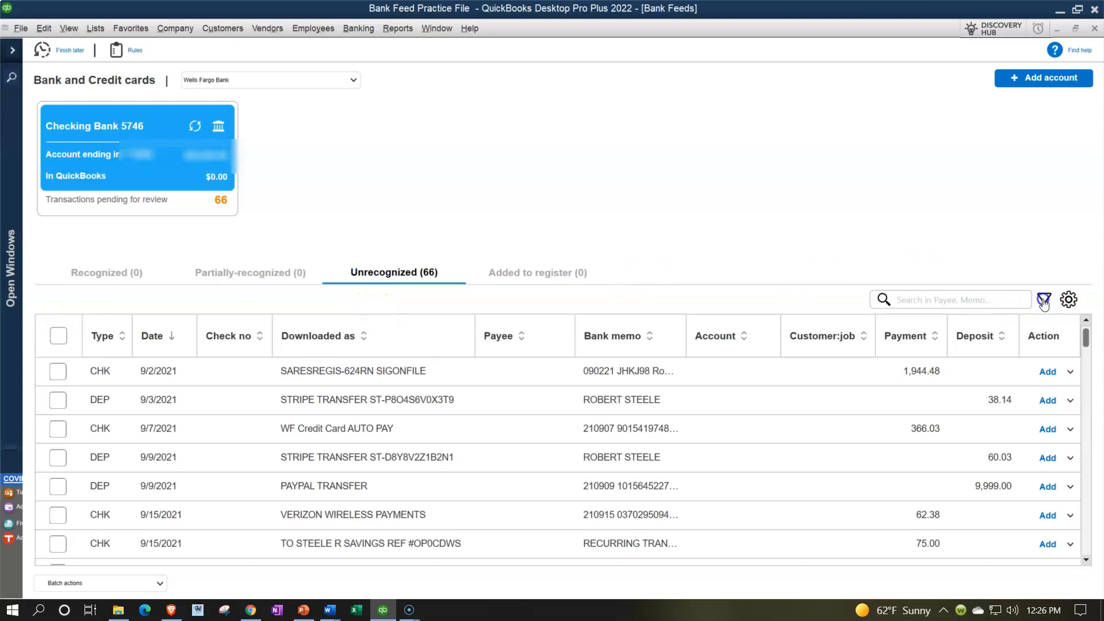
Try the type filter with CHK and with both types, and leave only DEP transactions shown, with no date range.
left_click(1043, 301)
left_click(1050, 380)
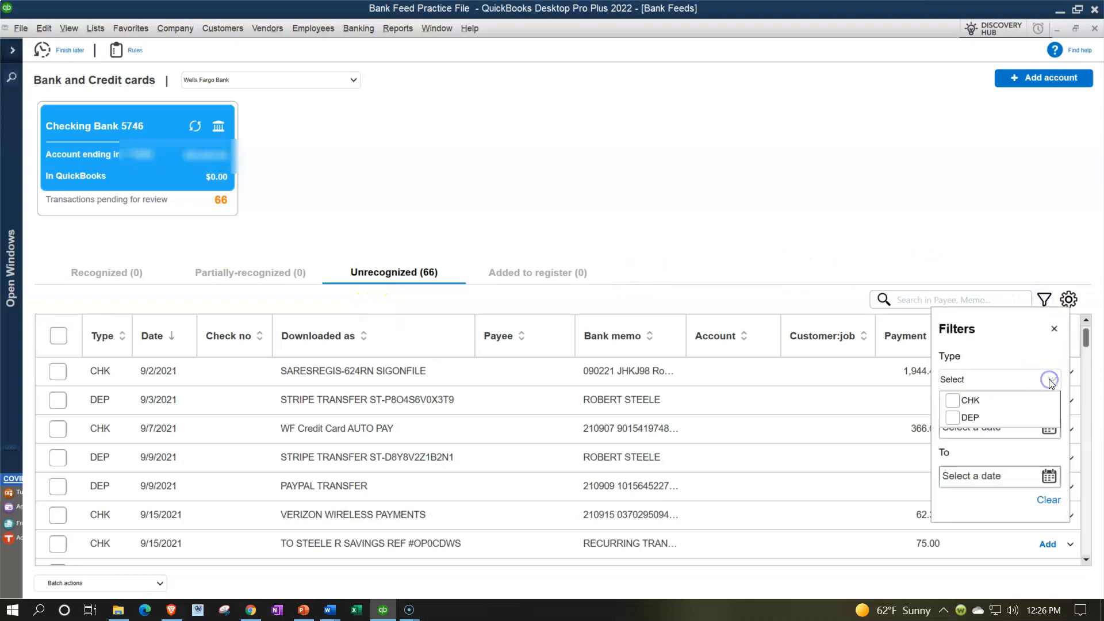
left_click(978, 403)
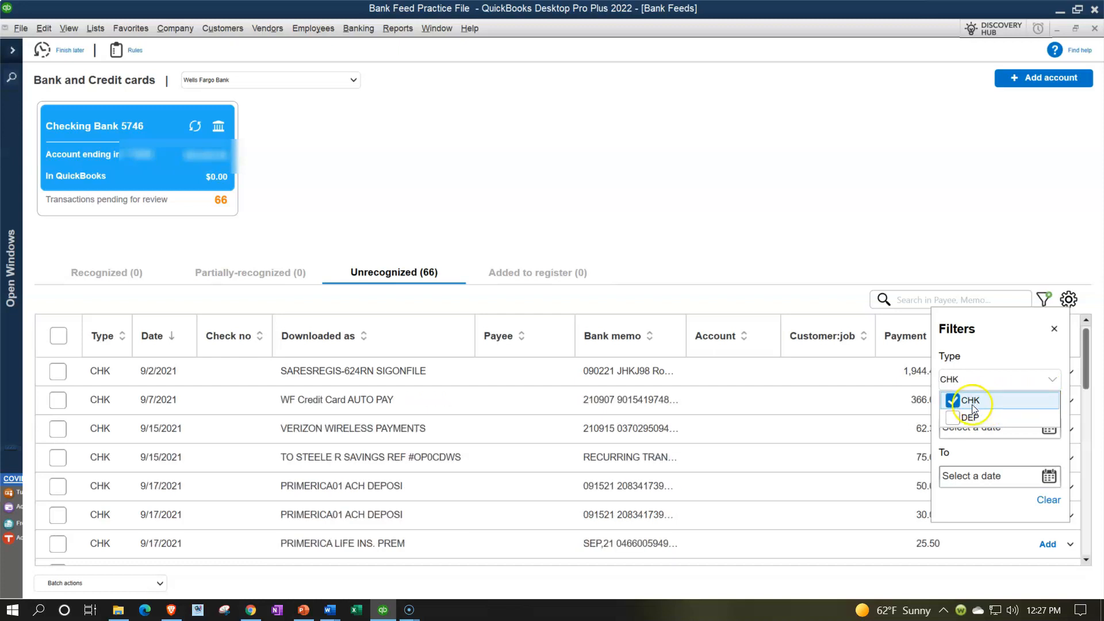
left_click(954, 417)
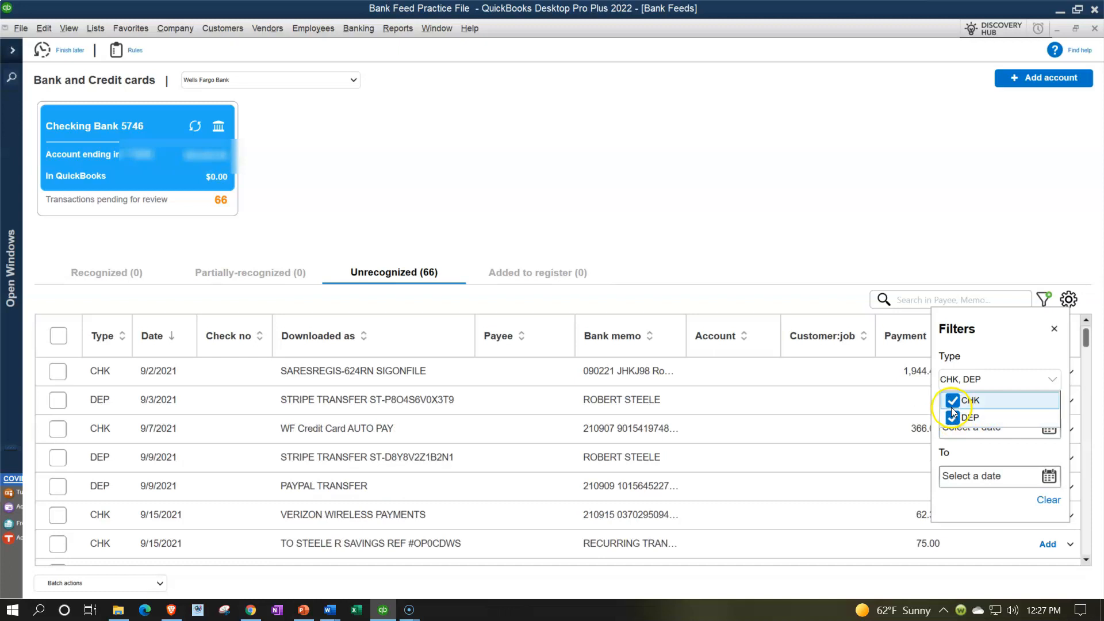
left_click(953, 402)
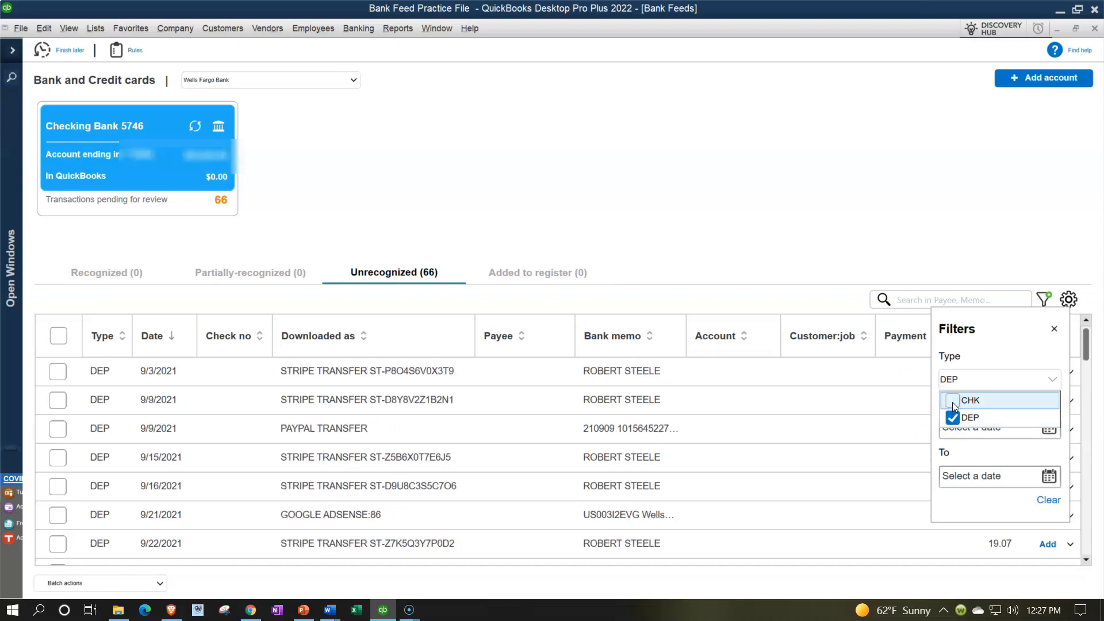
left_click(1047, 366)
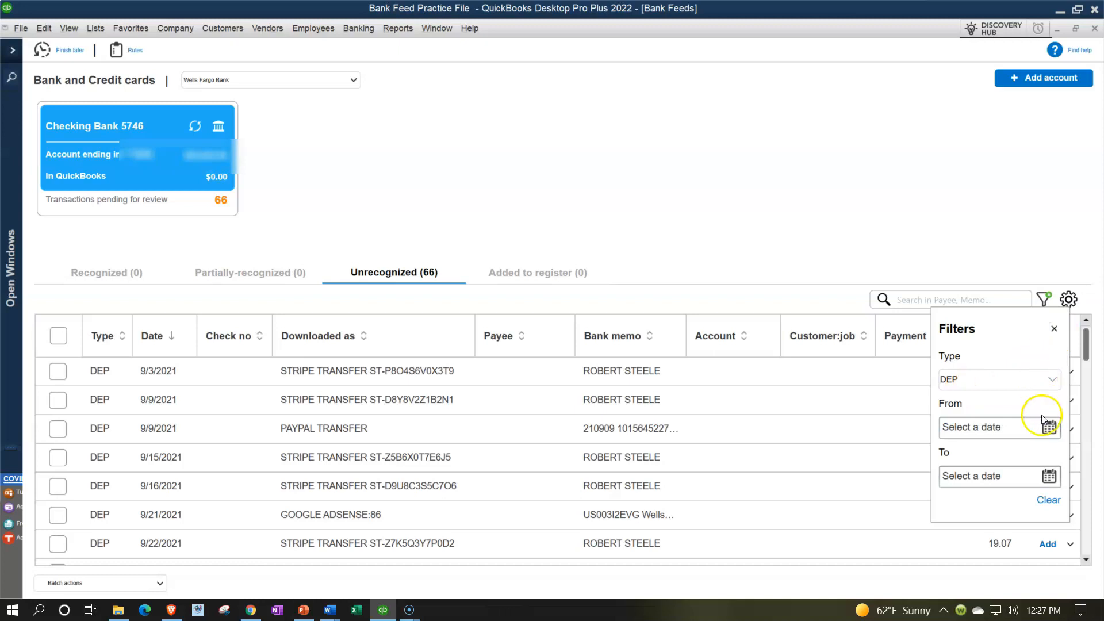
left_click(1020, 429)
left_click(1055, 329)
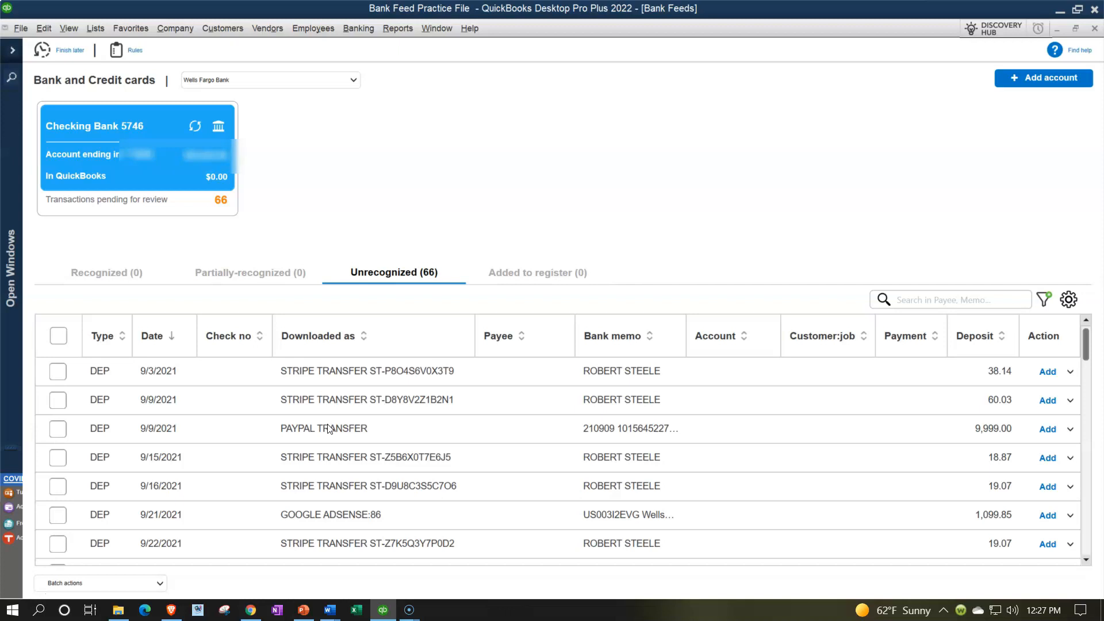
Sort the filtered deposits alphabetically by Downloaded as and look through the grouped descriptions.
left_click(350, 339)
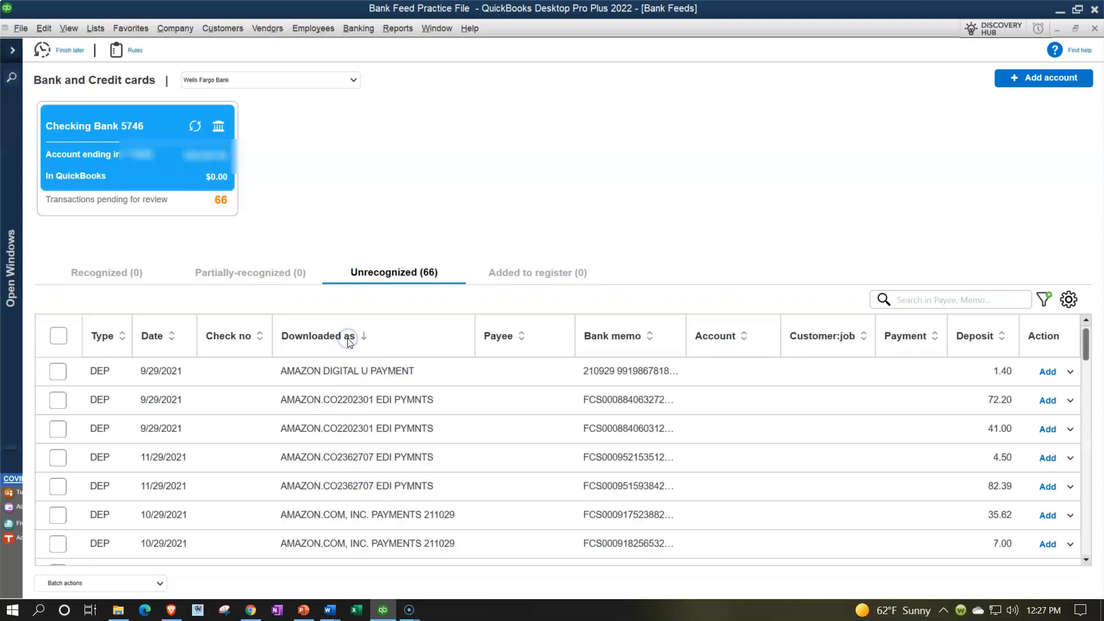
scroll(337, 422, "down", 5)
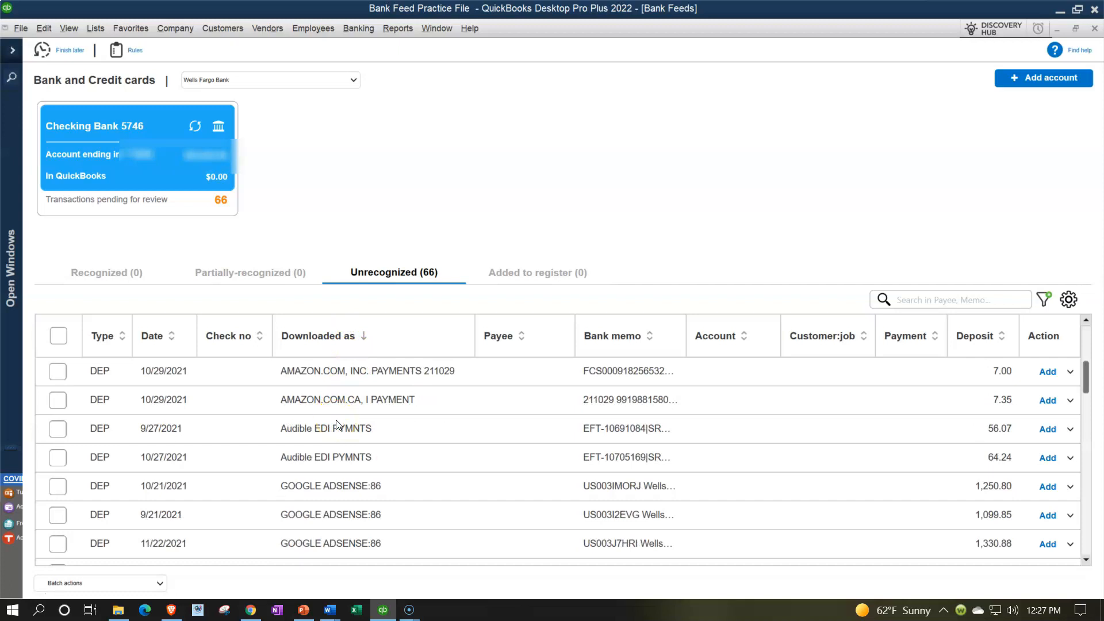
scroll(335, 421, "down", 1)
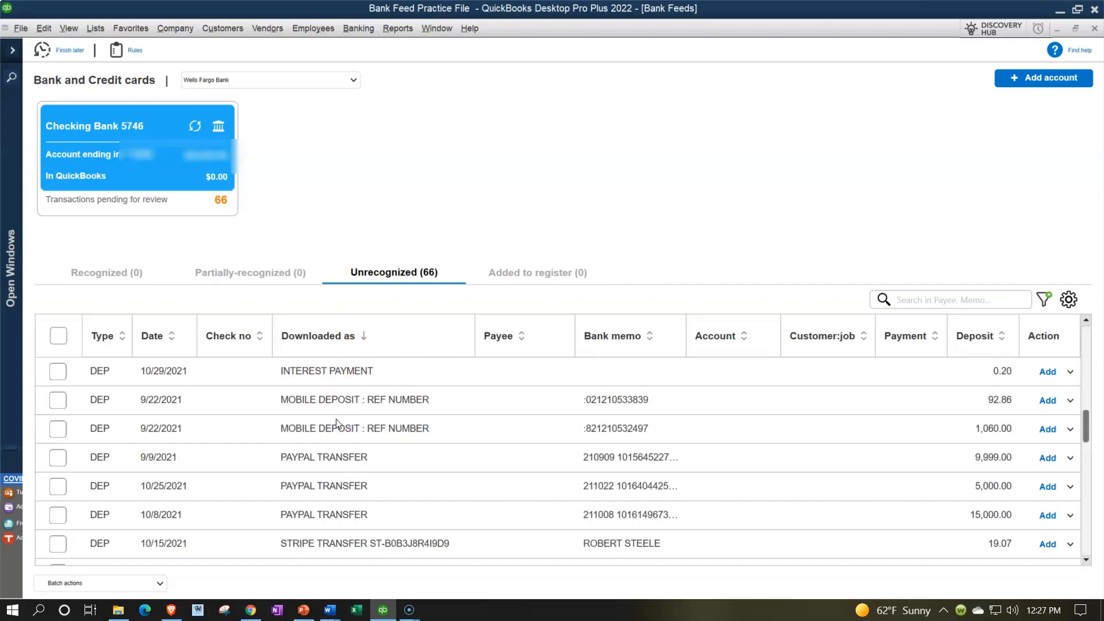
scroll(337, 421, "up", 5)
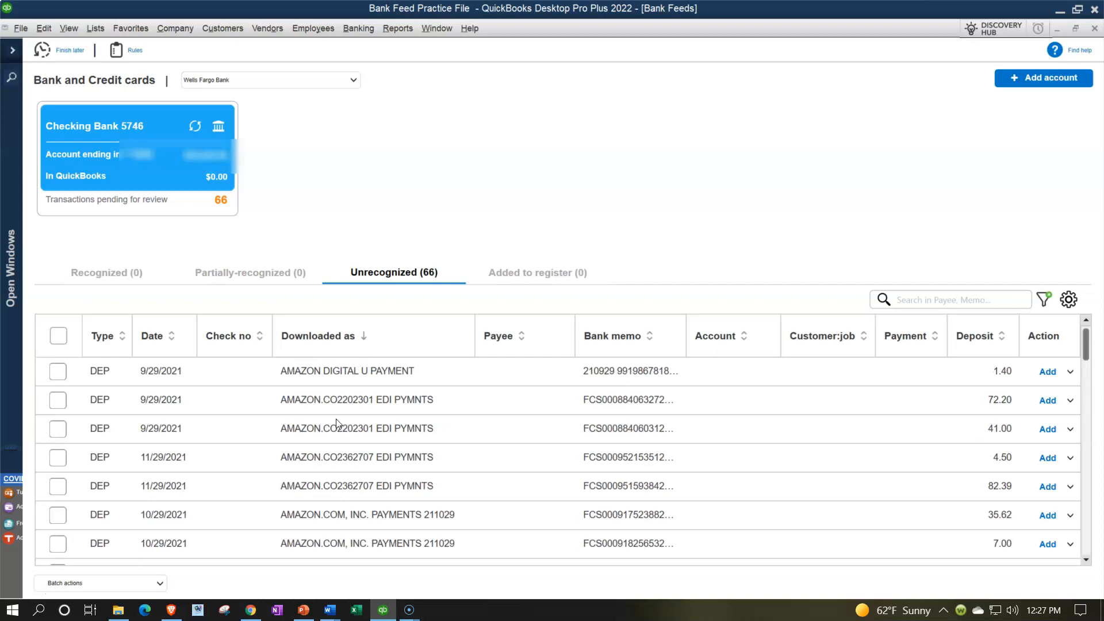